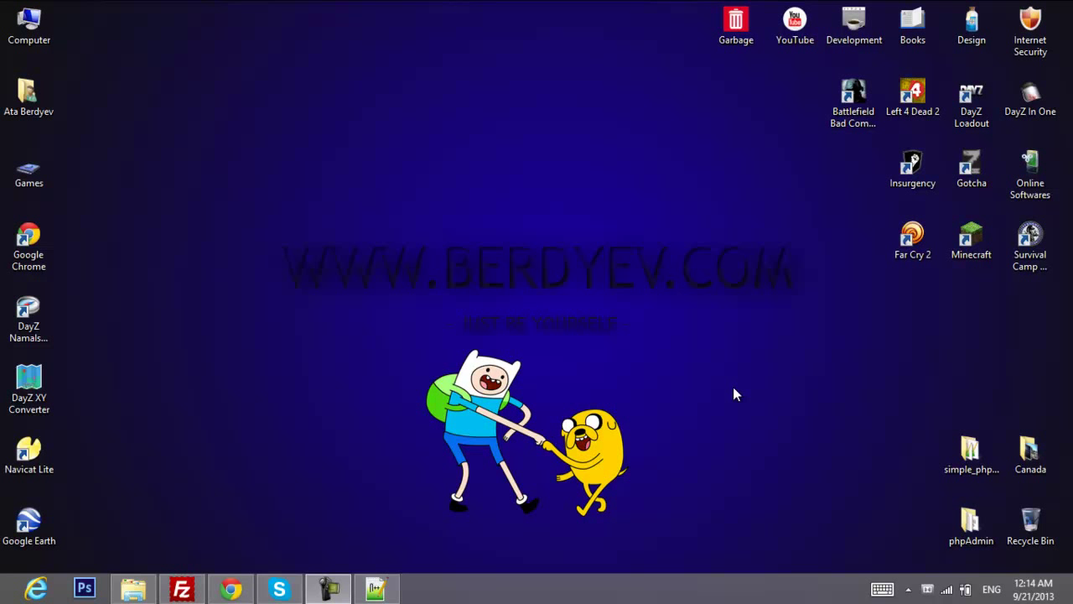
Open db_connect.php from the Spawn Vehicle Script folder in Notepad++ to view its MySQL settings
click(133, 589)
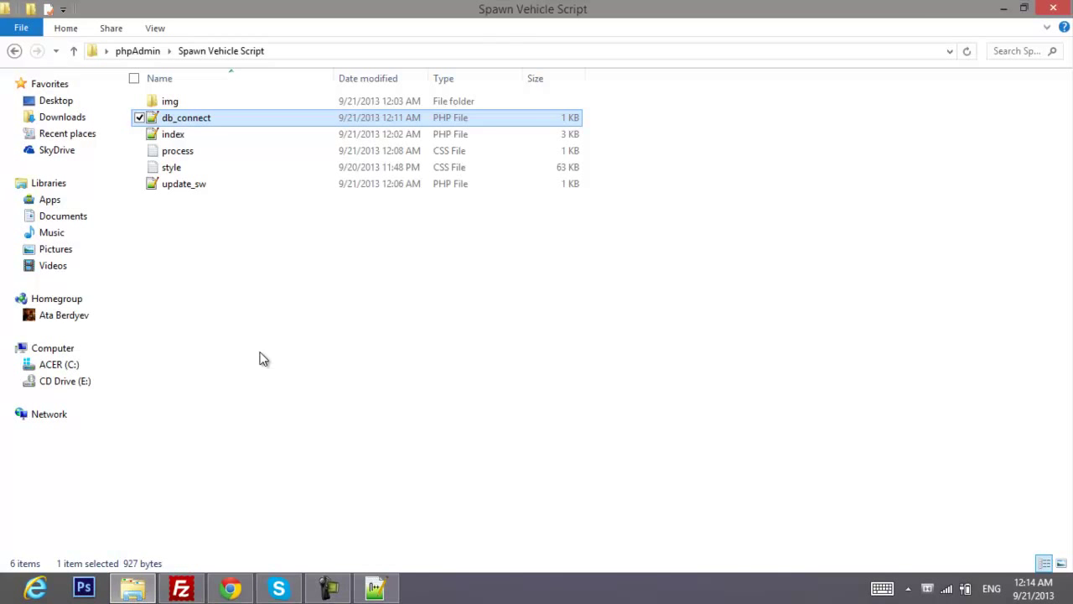
click(468, 292)
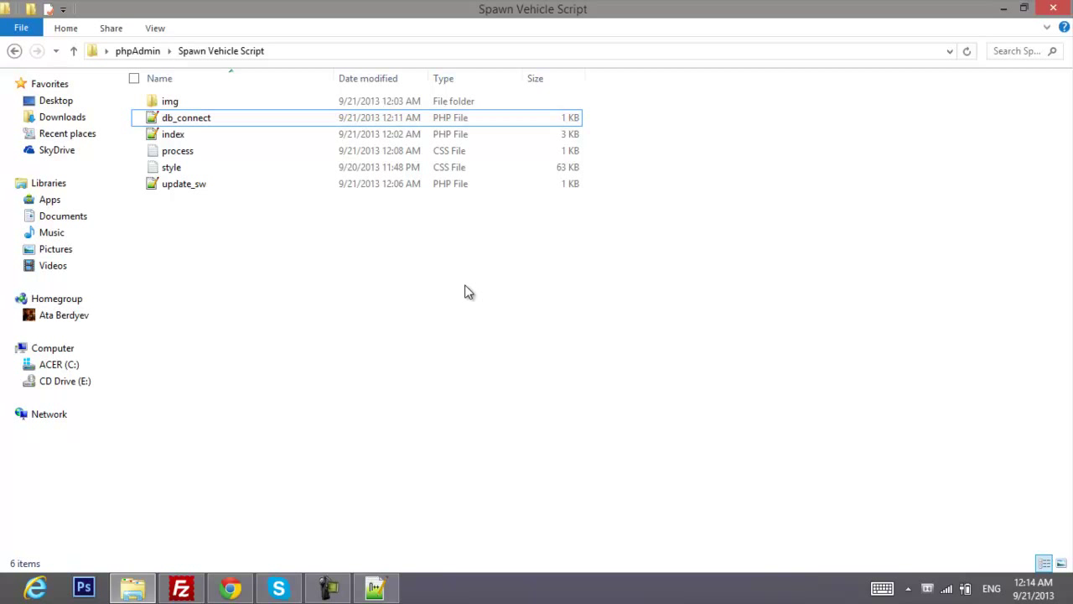
key(F5)
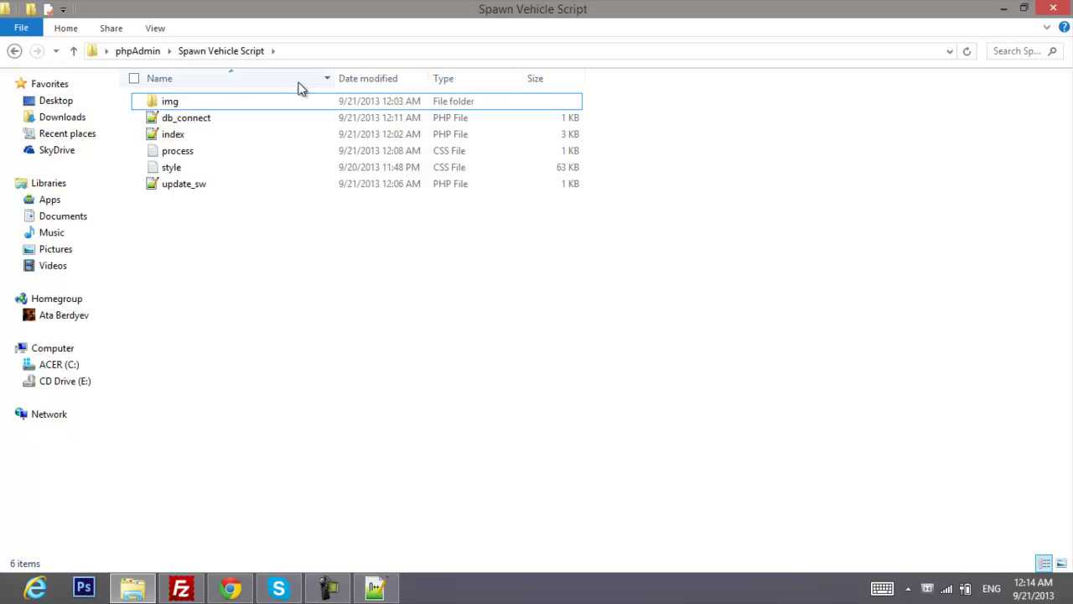
click(193, 101)
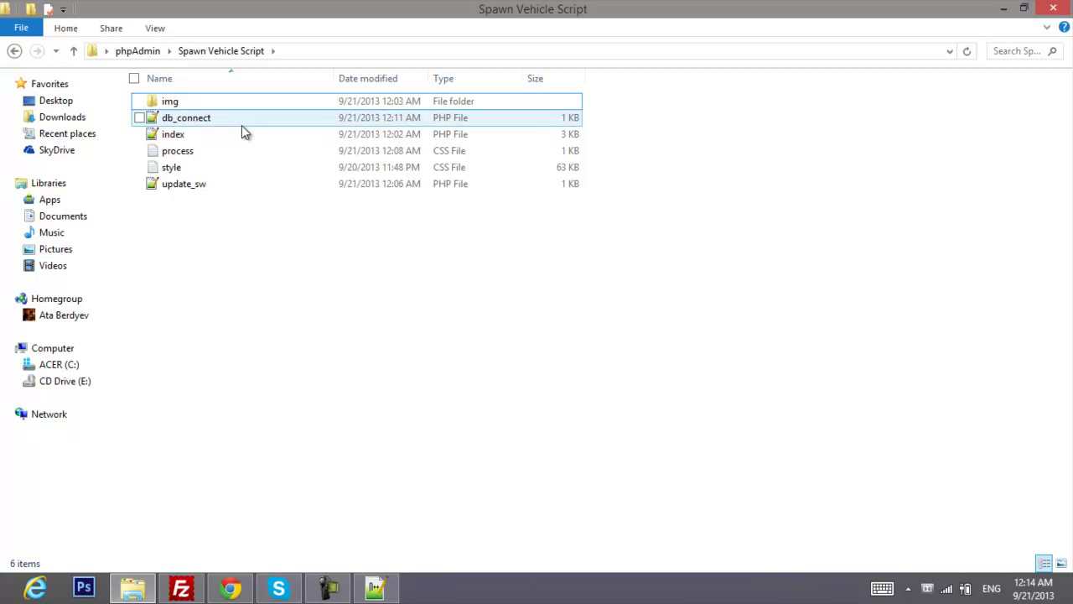
click(224, 100)
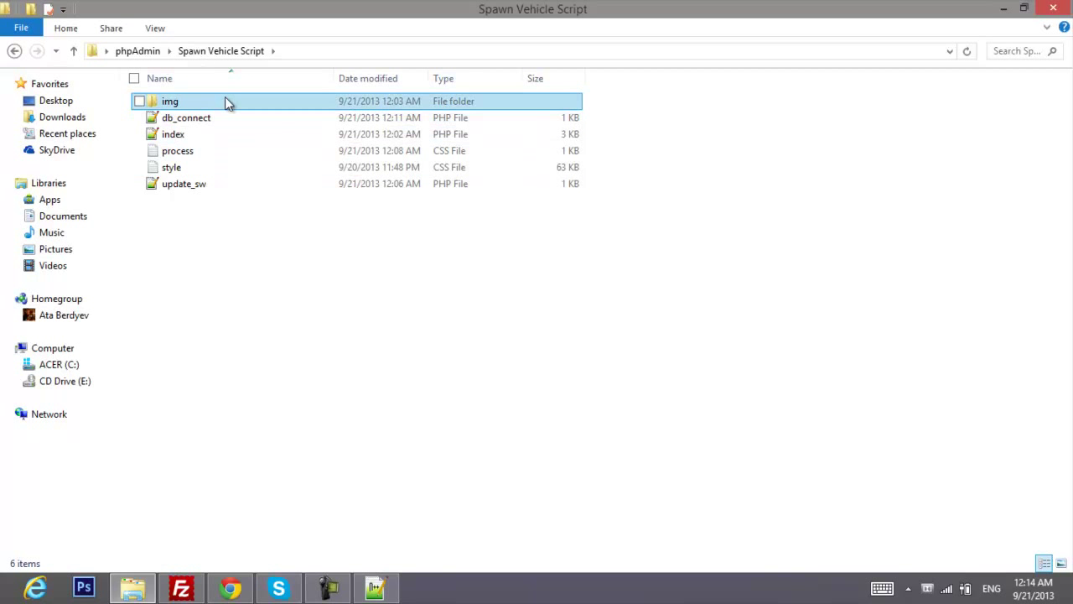
click(201, 285)
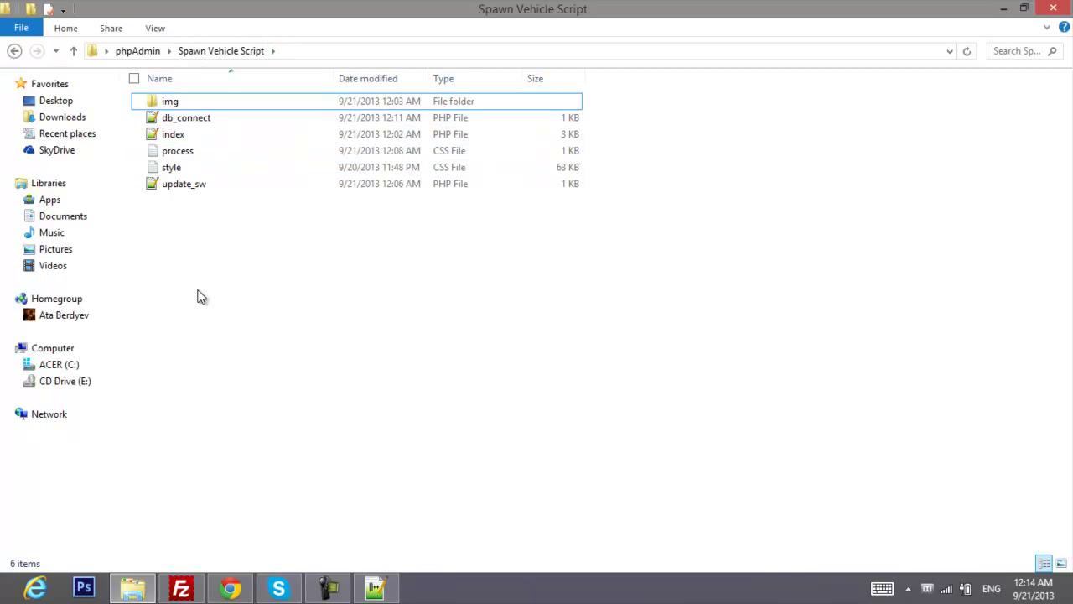
click(263, 108)
click(293, 259)
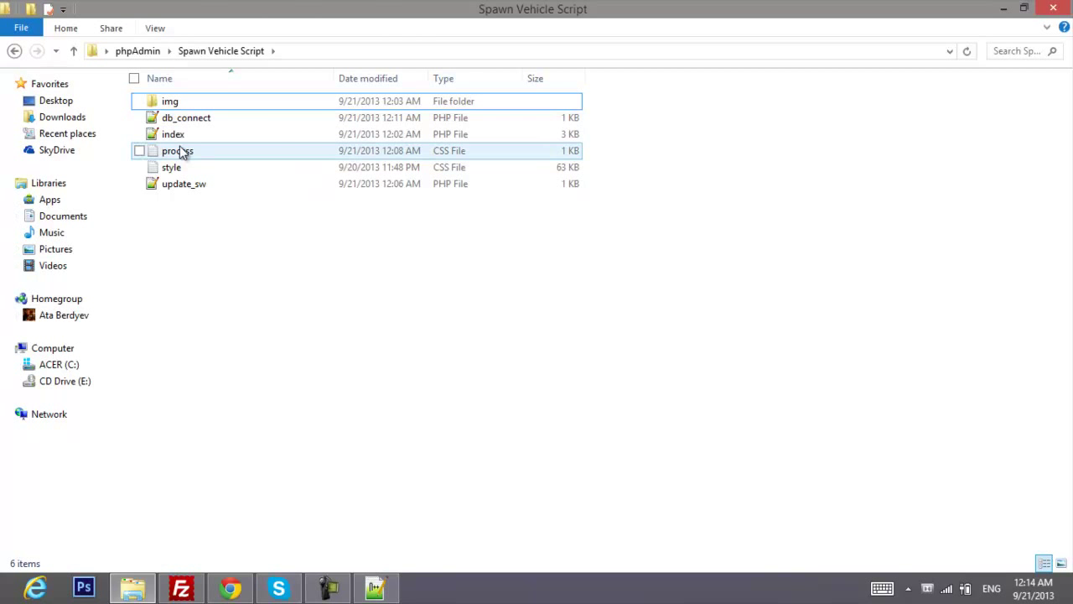
mouse_move(186, 117)
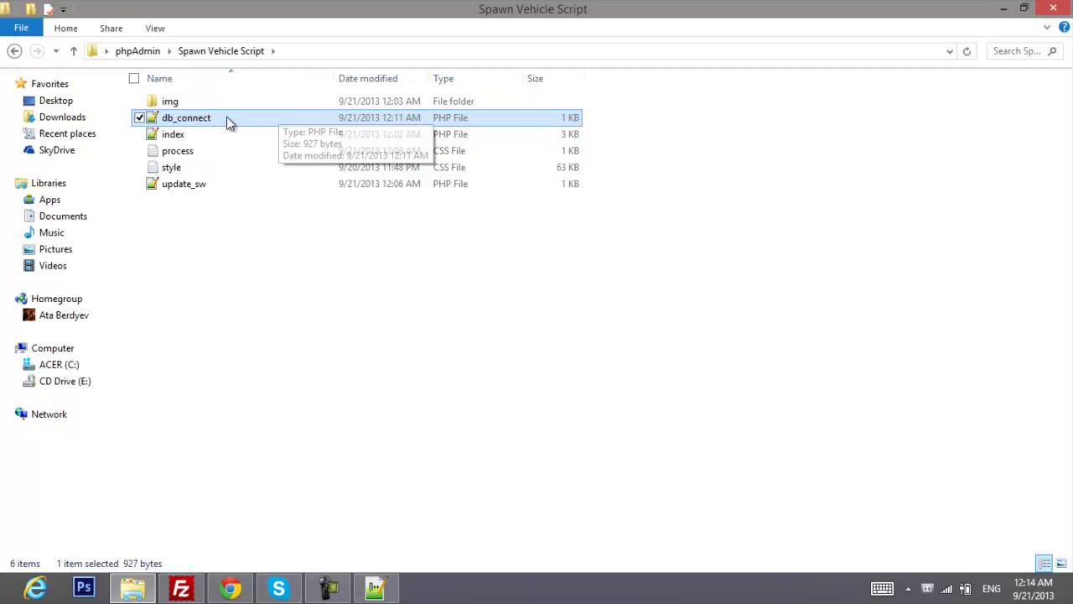
double_click(186, 117)
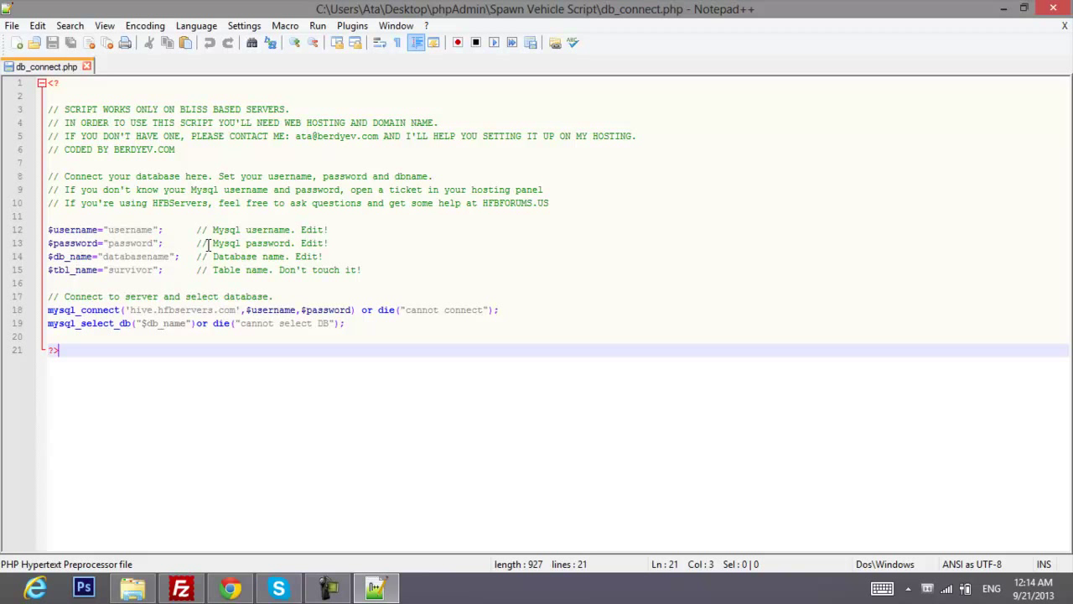
Close the db_connect.php tab and exit Notepad++
click(87, 66)
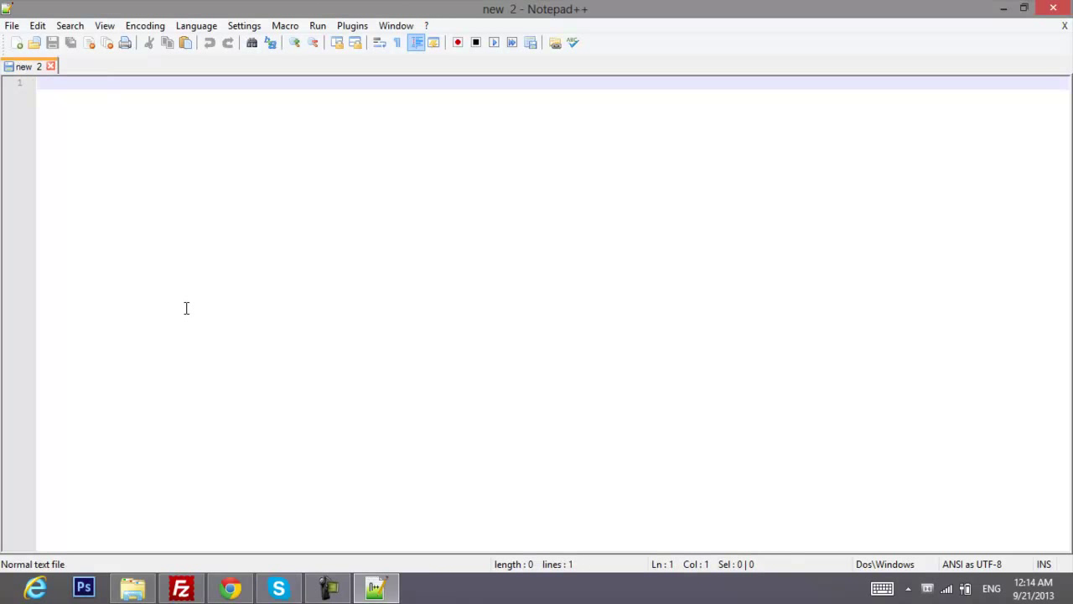
click(1053, 8)
Bring FileZilla forward and resize its window over the remote spawnv folder
click(279, 281)
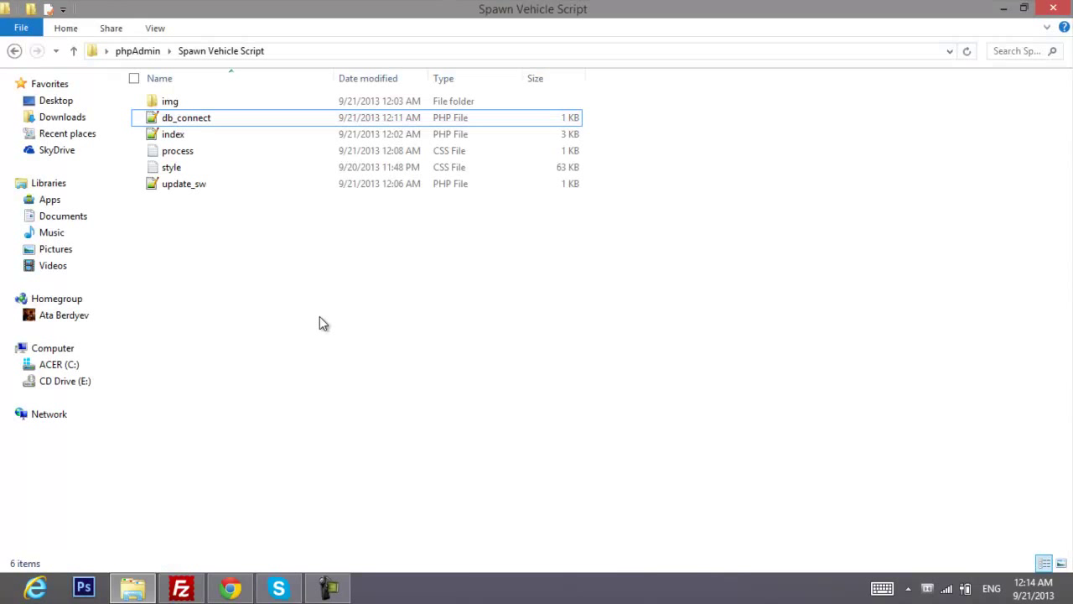
click(181, 587)
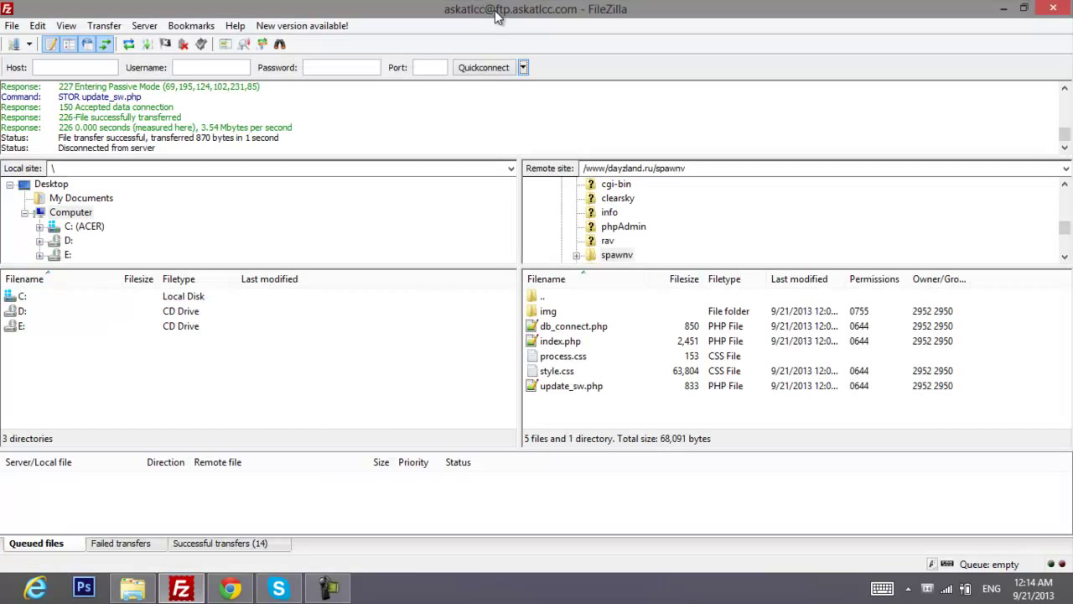
drag(497, 15, 630, 21)
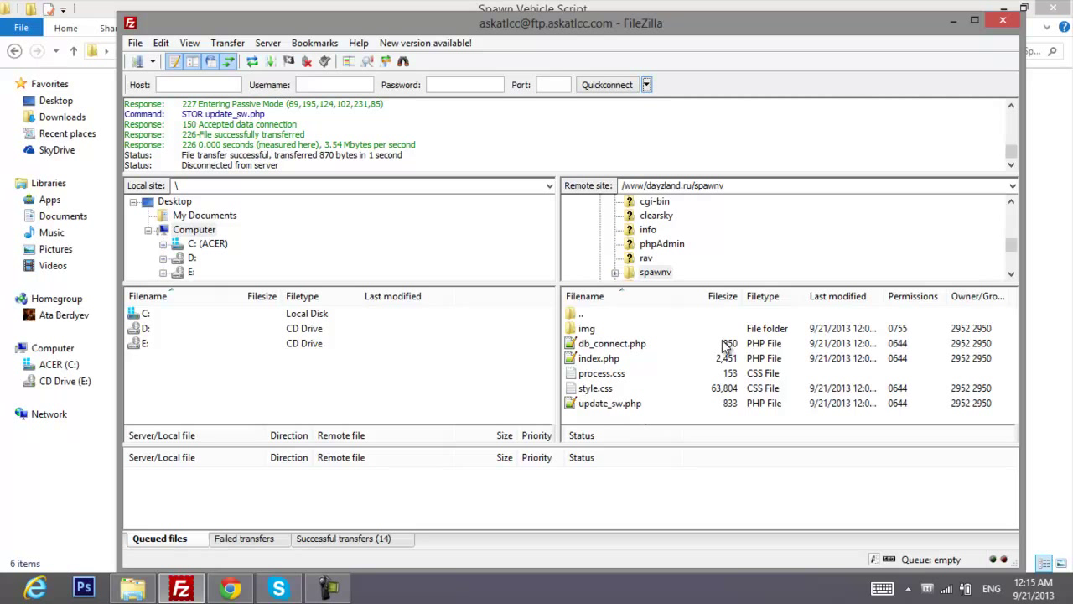
Reload the dayzland.ru/spawnv form and open the DayZ XY Converter link in a new tab
click(231, 588)
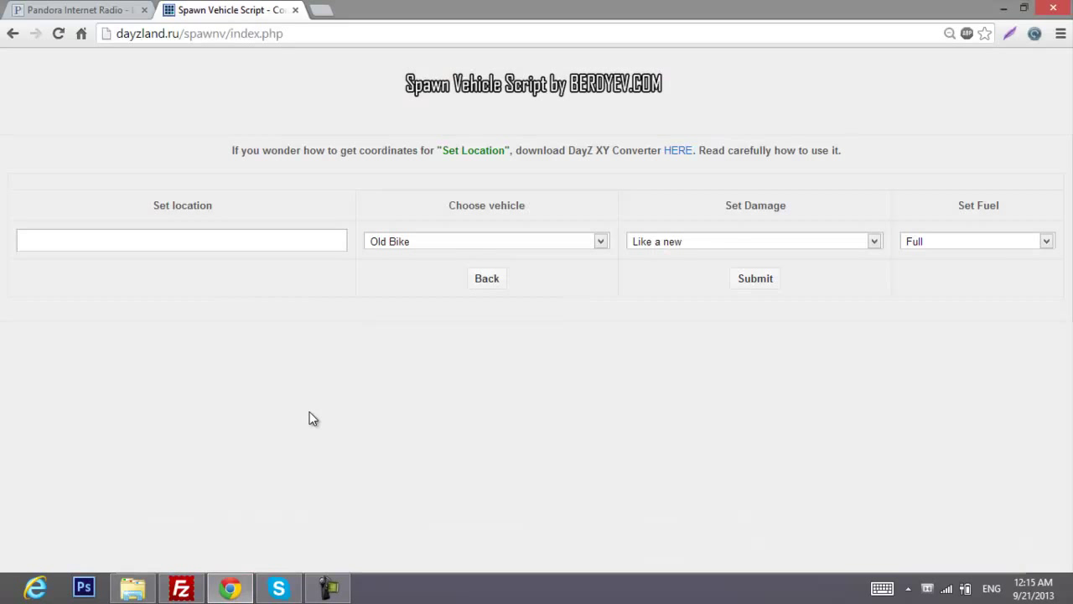
click(292, 33)
key(Return)
click(161, 243)
middle_click(678, 150)
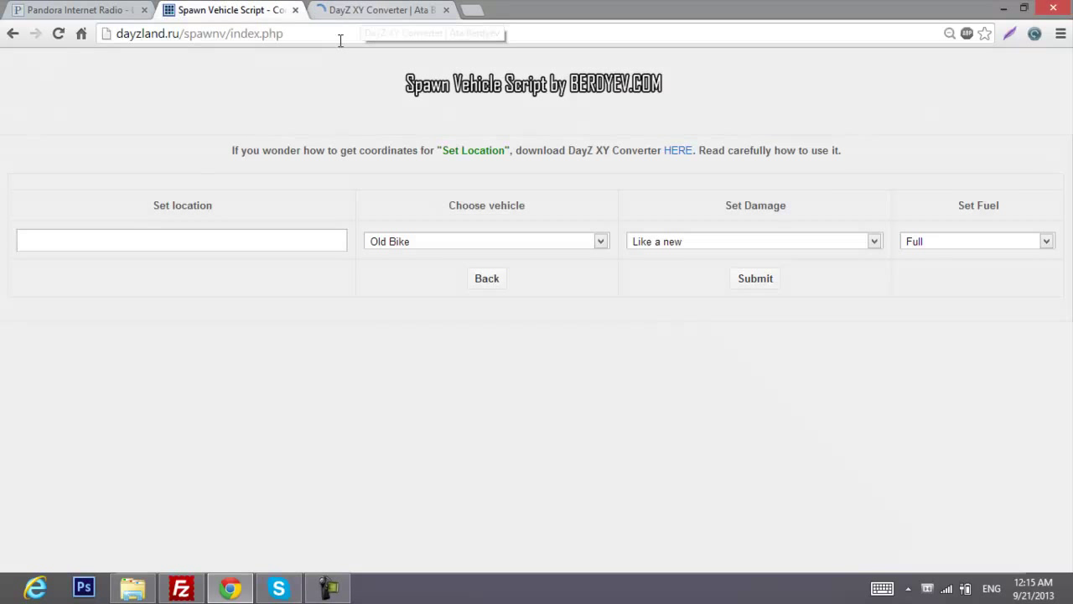
Read the DayZ XY Converter post on berdyev.com, then close its tab
click(362, 10)
scroll(115, 282, down, 2)
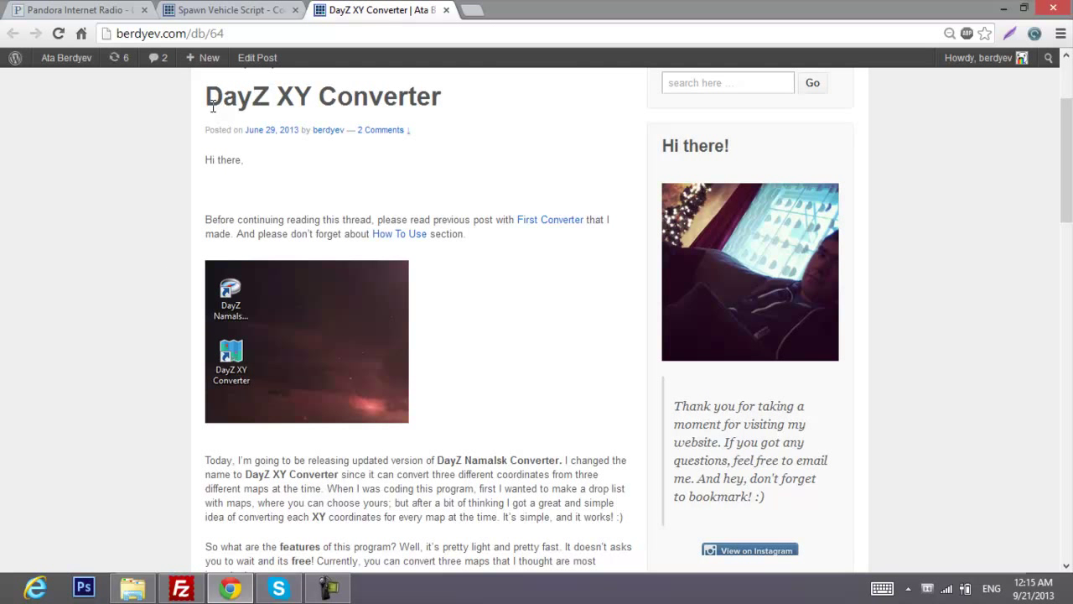
scroll(444, 214, down, 2)
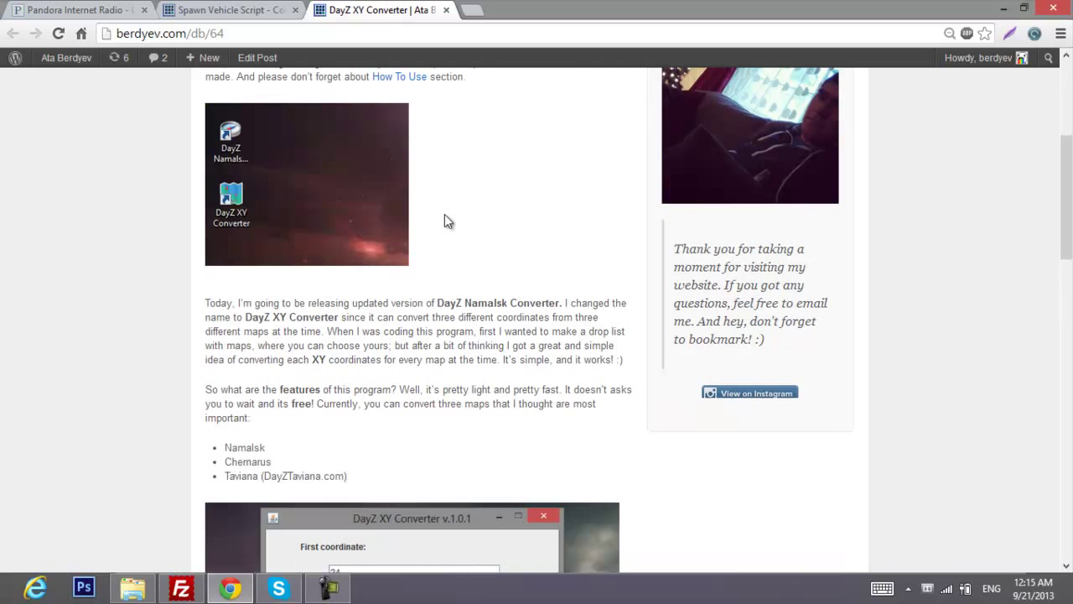
scroll(436, 331, up, 1)
scroll(464, 300, down, 4)
scroll(394, 301, down, 1)
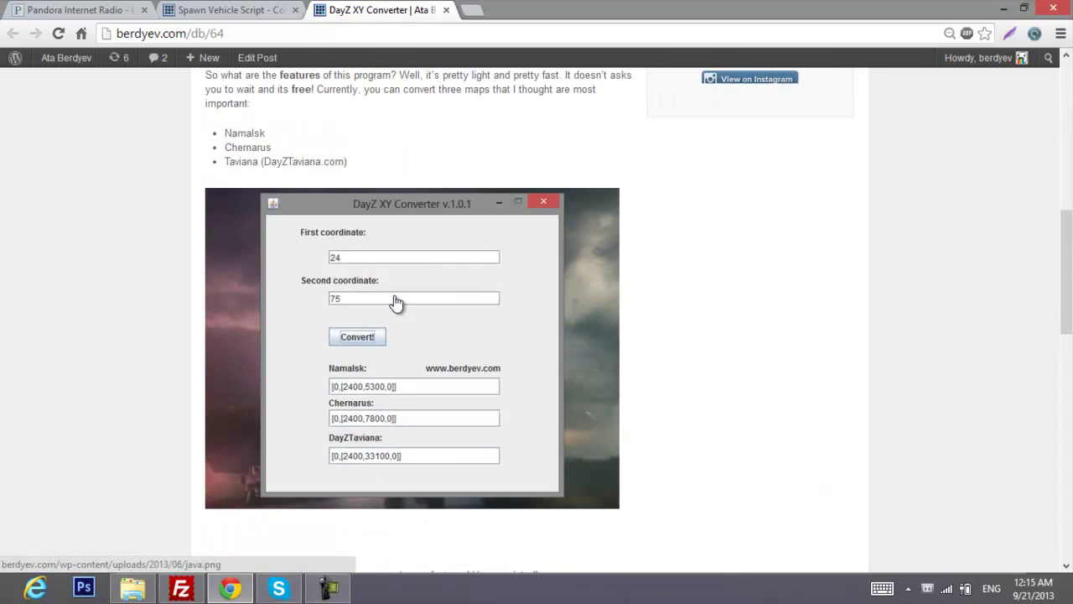
scroll(327, 226, down, 4)
scroll(321, 222, up, 5)
scroll(321, 222, down, 1)
scroll(321, 222, up, 2)
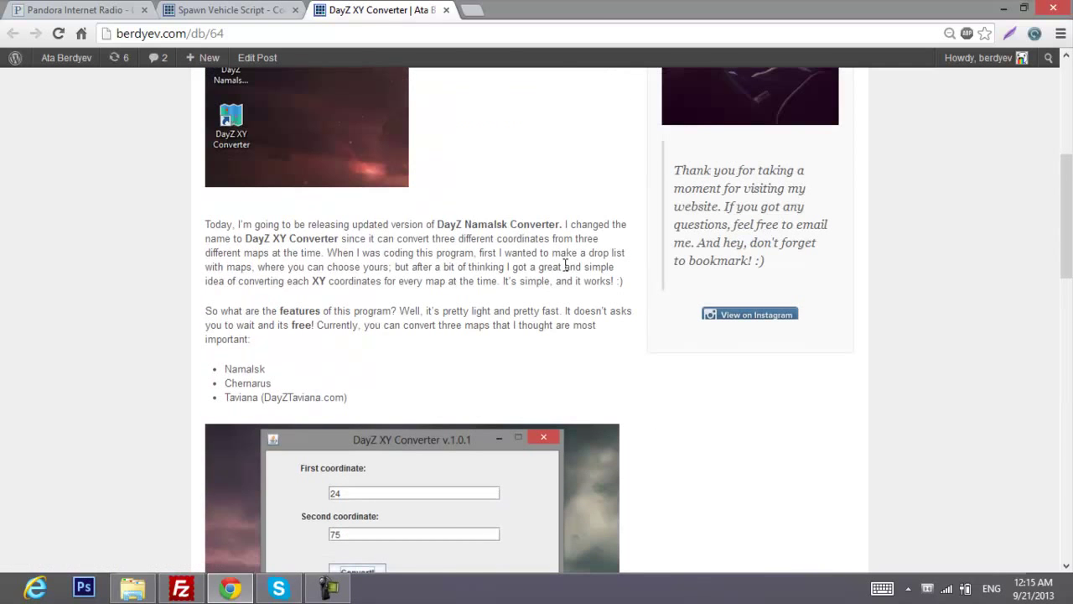
scroll(268, 335, up, 4)
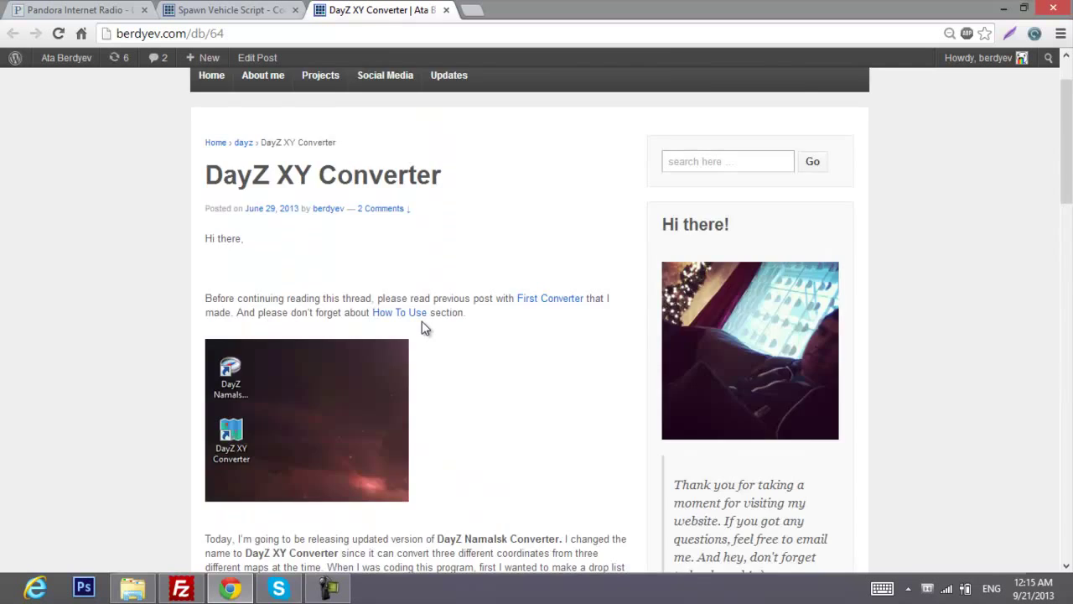
scroll(421, 321, down, 8)
scroll(420, 314, up, 8)
scroll(419, 310, down, 12)
scroll(416, 308, up, 4)
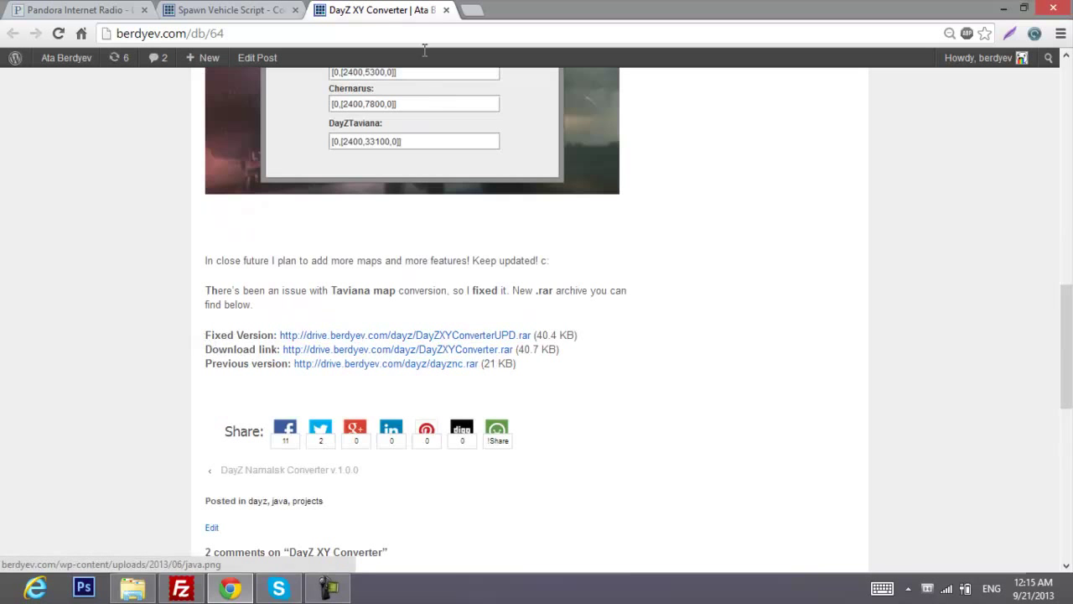
click(447, 10)
Launch DayZ XY Converter 1.0.1.2 from the desktop, dismiss its notice, and centre its window
click(230, 587)
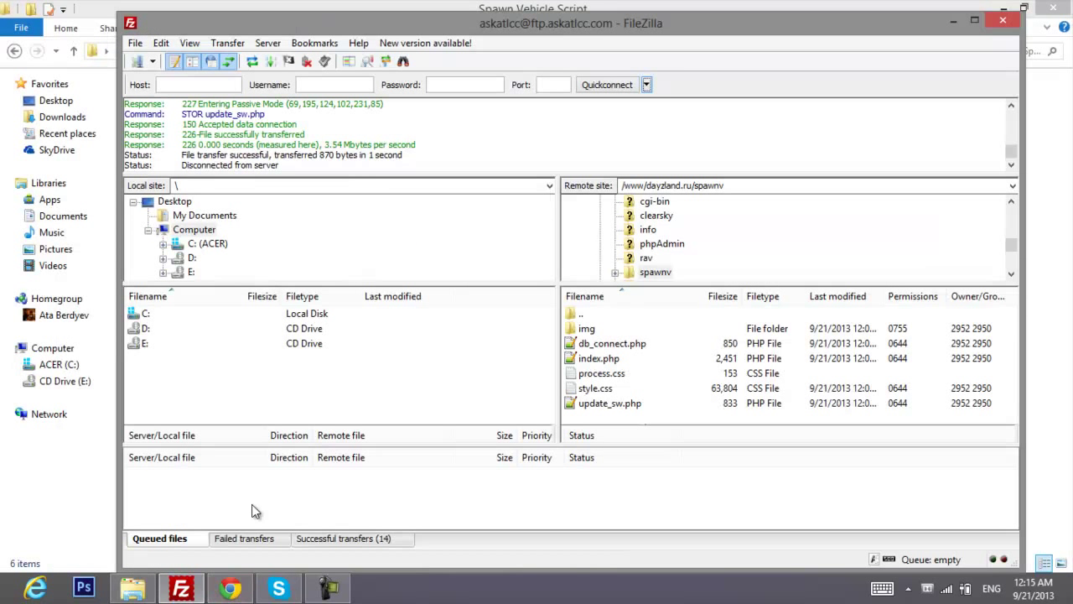
click(181, 587)
click(132, 587)
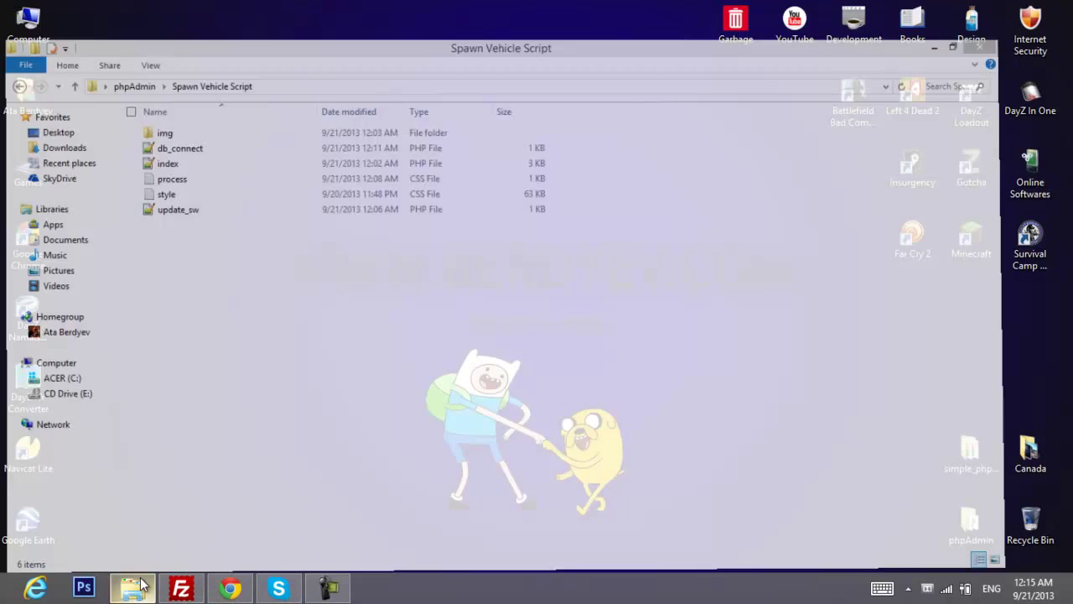
click(28, 387)
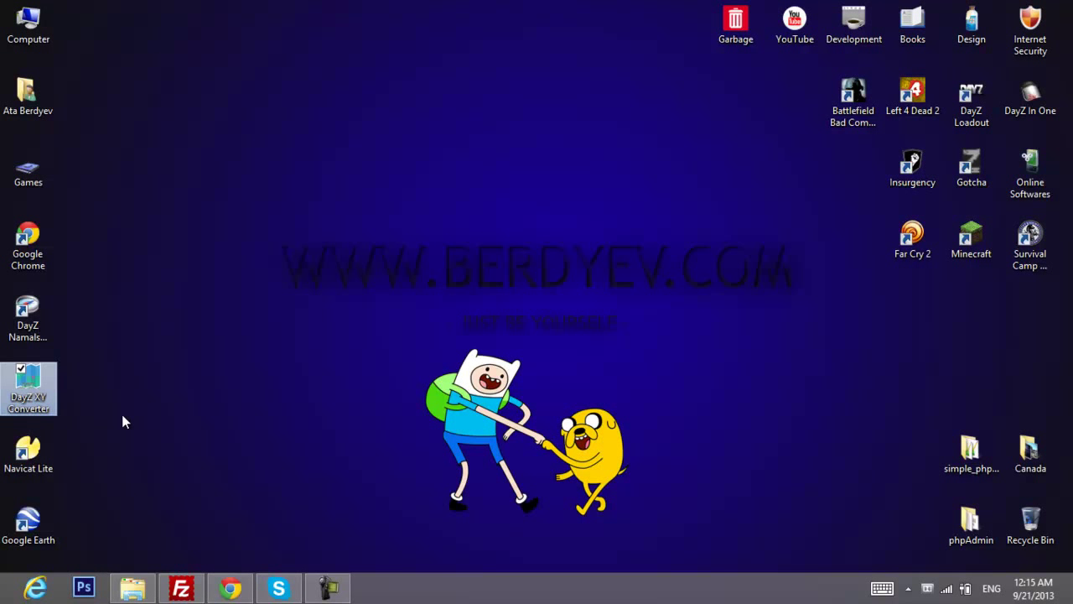
double_click(27, 387)
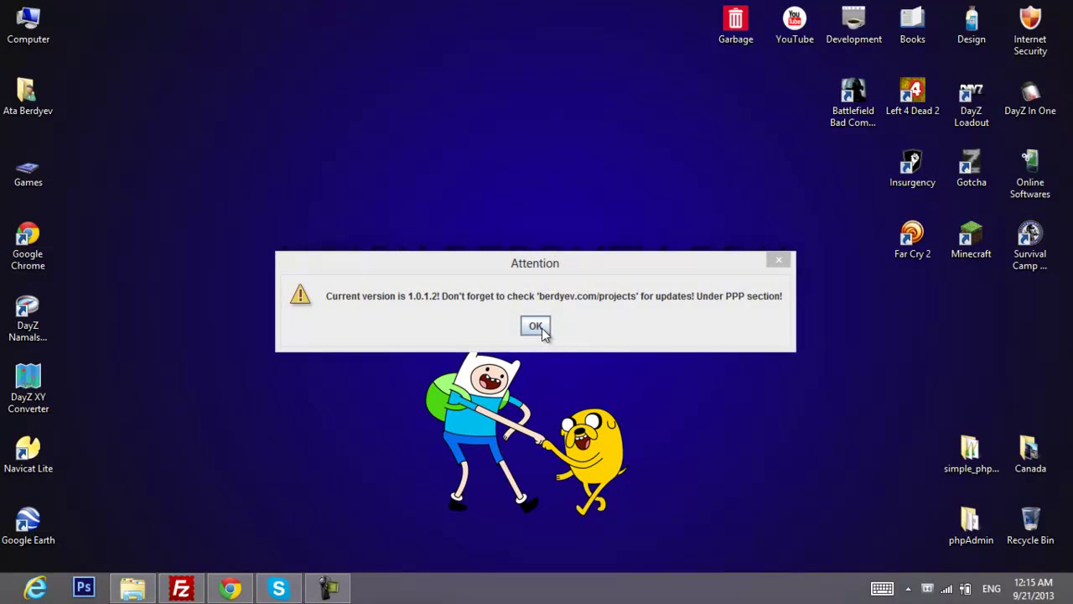
click(537, 323)
drag(167, 8, 427, 142)
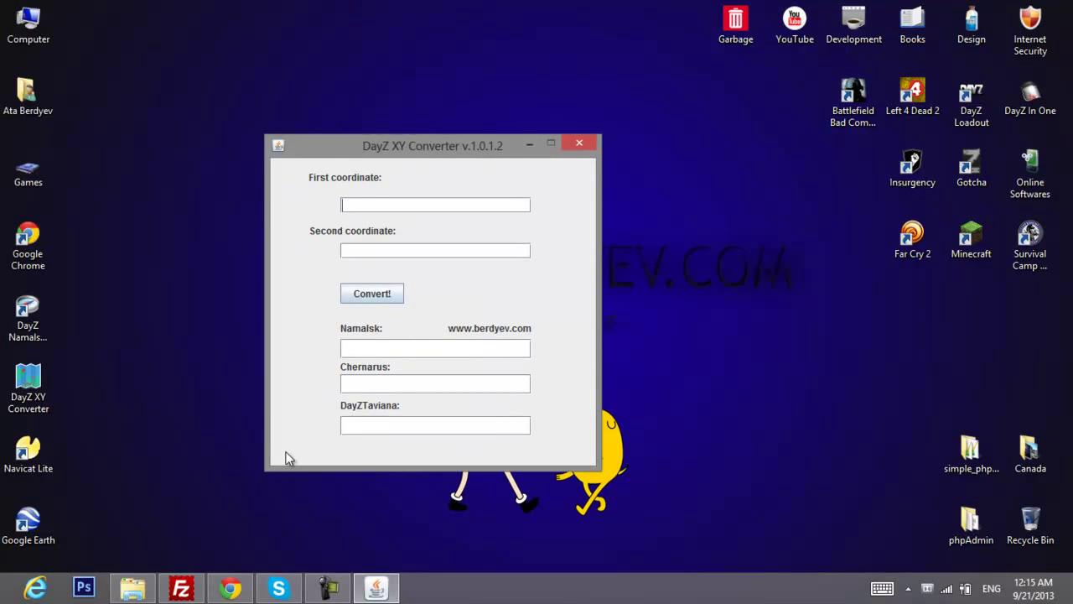
click(230, 587)
Load dayzdb.com/map/chernarus in a new tab and pan to the Staroye and Dolina area
click(321, 10)
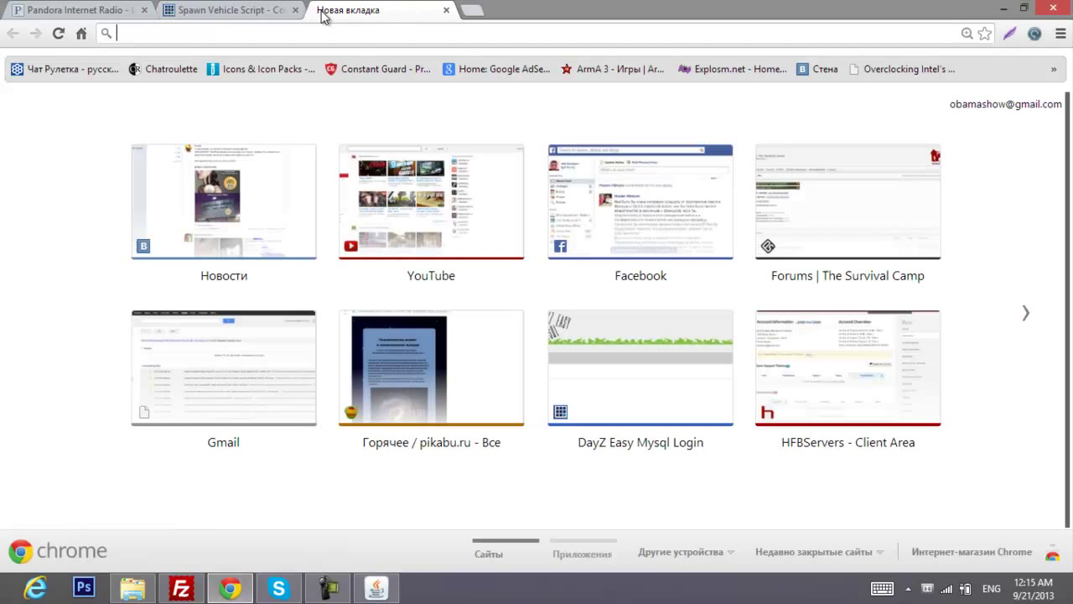
text(dayzd)
key(Return)
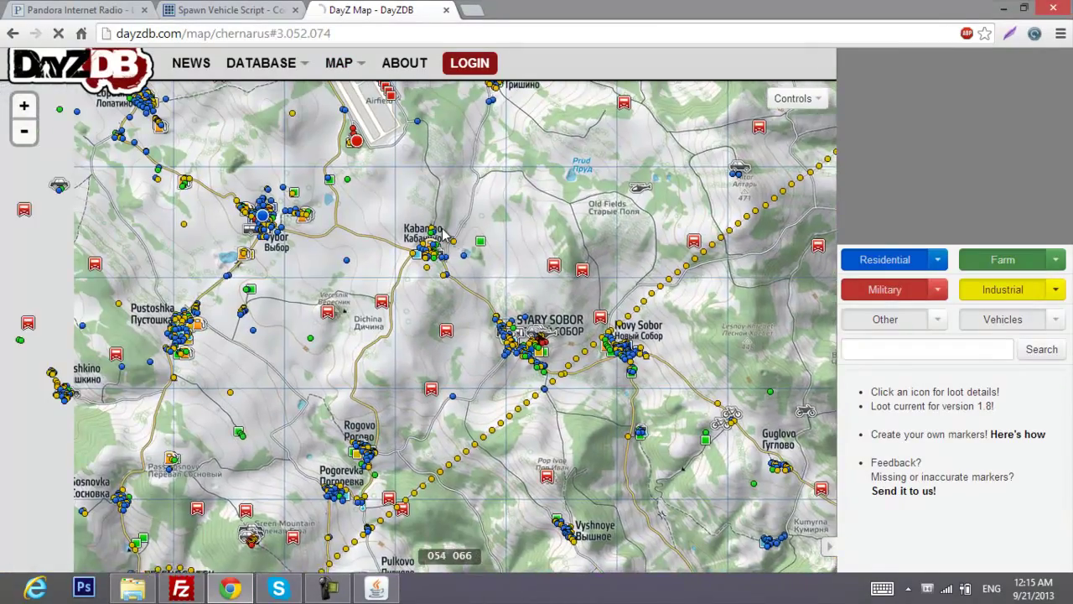
mouse_move(336, 257)
mouse_down()
mouse_move(375, 302)
mouse_move(302, 225)
mouse_up()
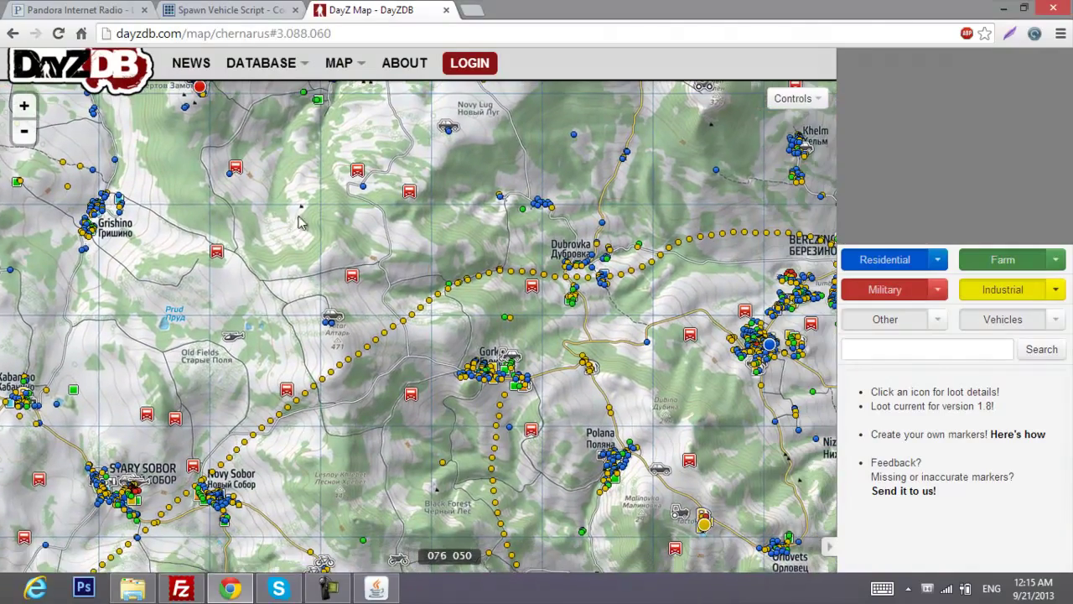
mouse_move(536, 302)
mouse_down()
mouse_move(425, 259)
mouse_move(327, 201)
mouse_move(369, 394)
mouse_move(316, 220)
mouse_move(167, 125)
mouse_up()
drag(419, 378, 260, 266)
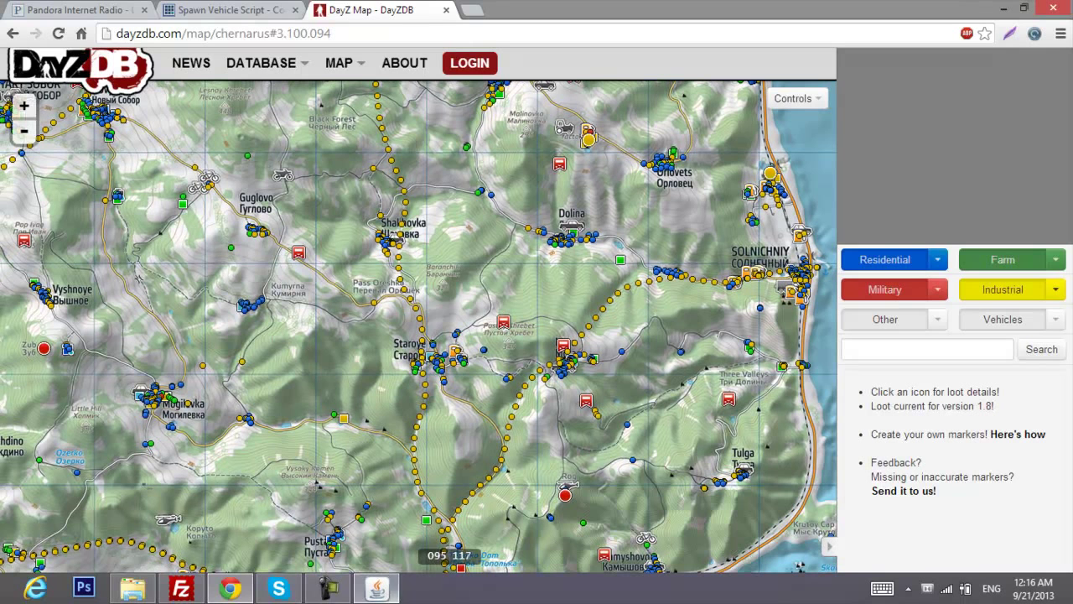
Convert grid coordinates 84 and 89 and copy the result [0,[8400,6400,0.001]]
click(376, 587)
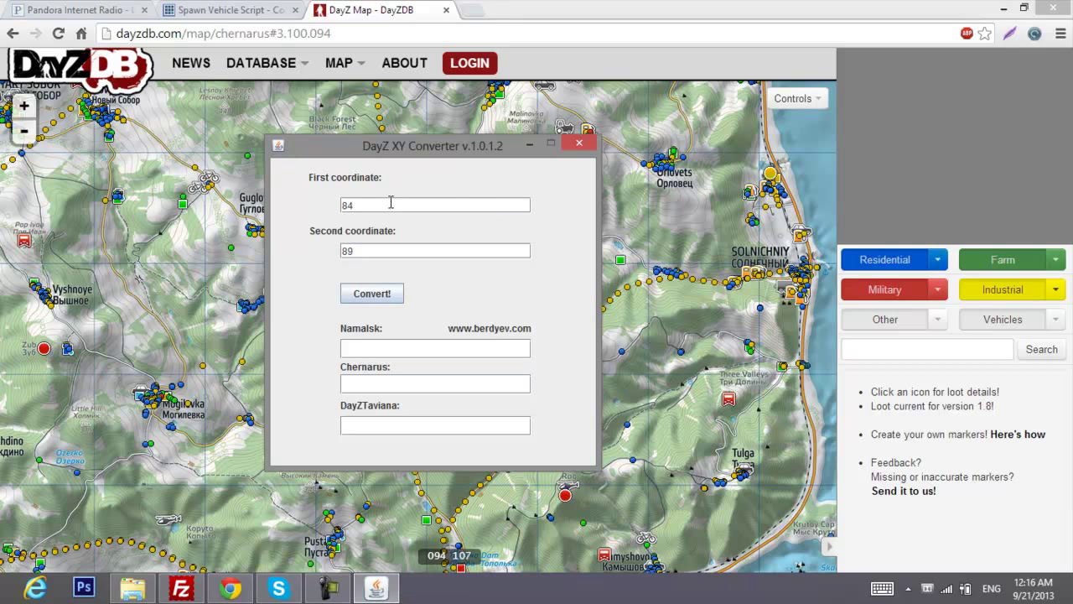
double_click(386, 204)
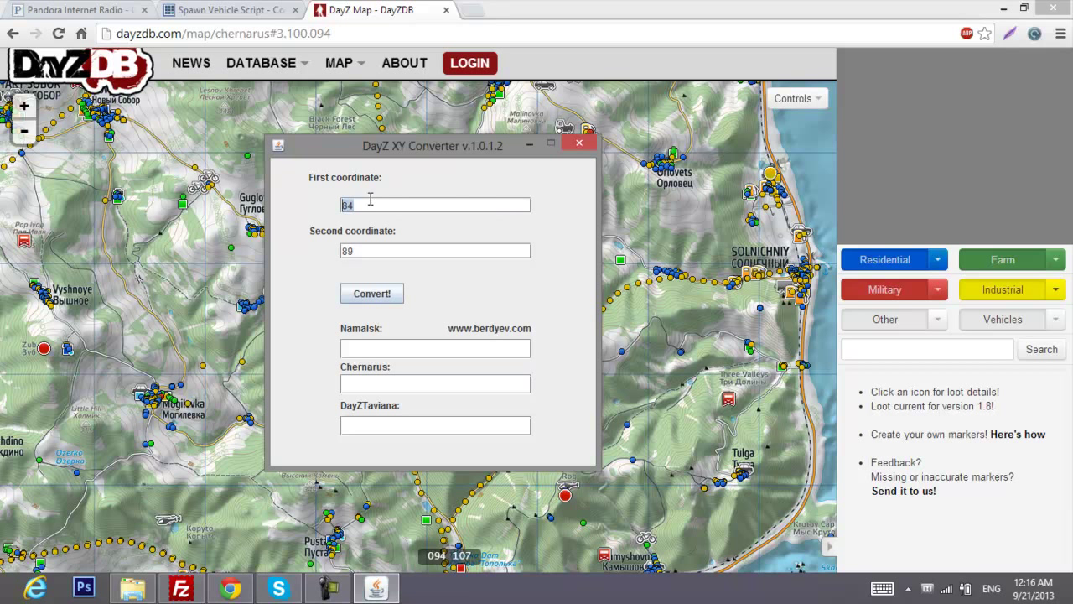
click(373, 250)
click(377, 293)
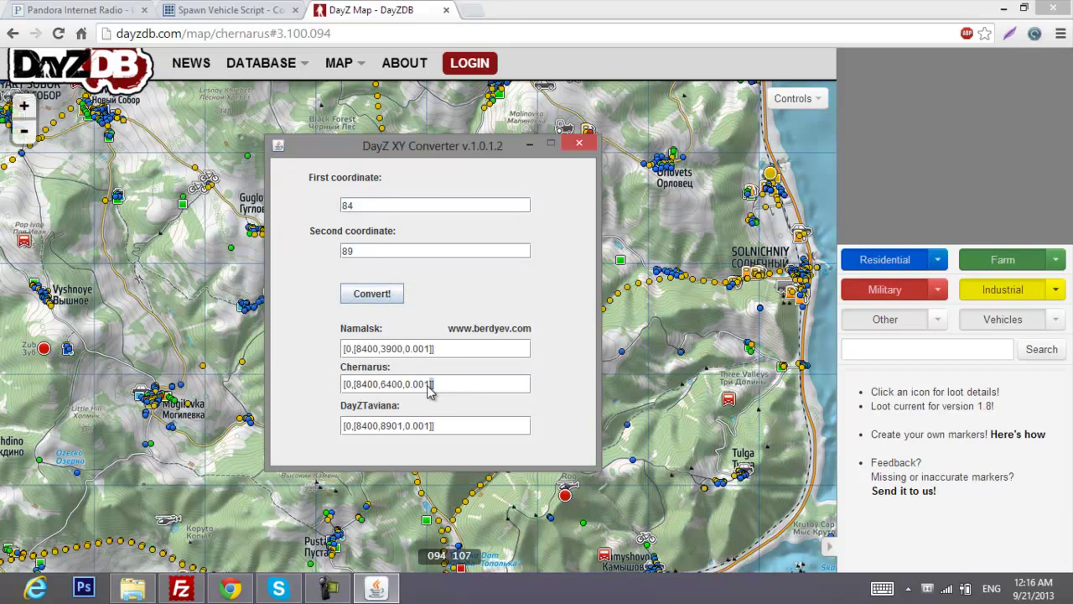
drag(434, 384, 342, 384)
key(ctrl+c)
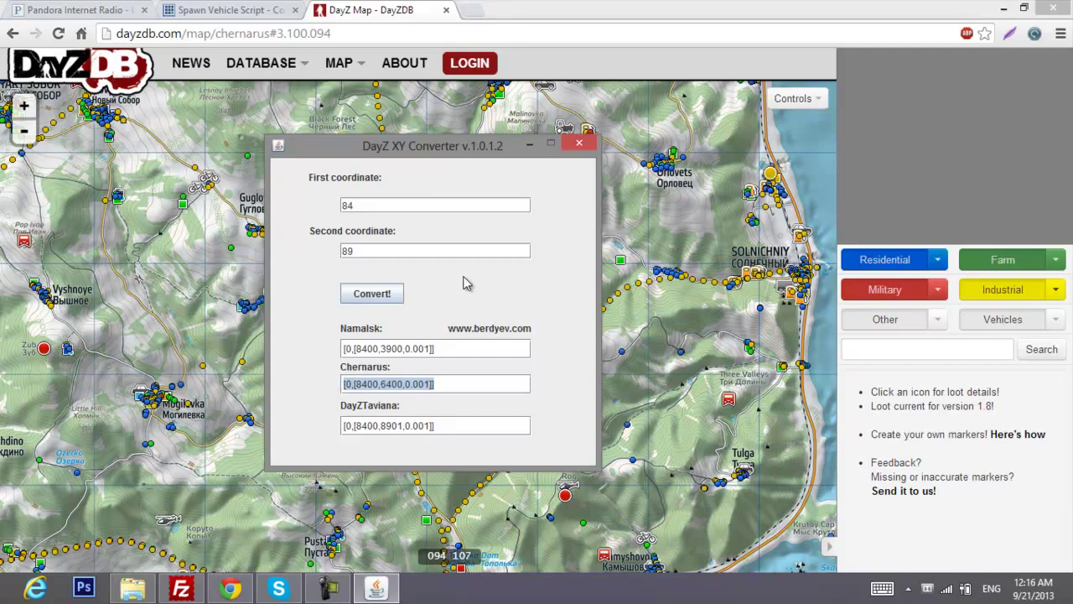
click(349, 9)
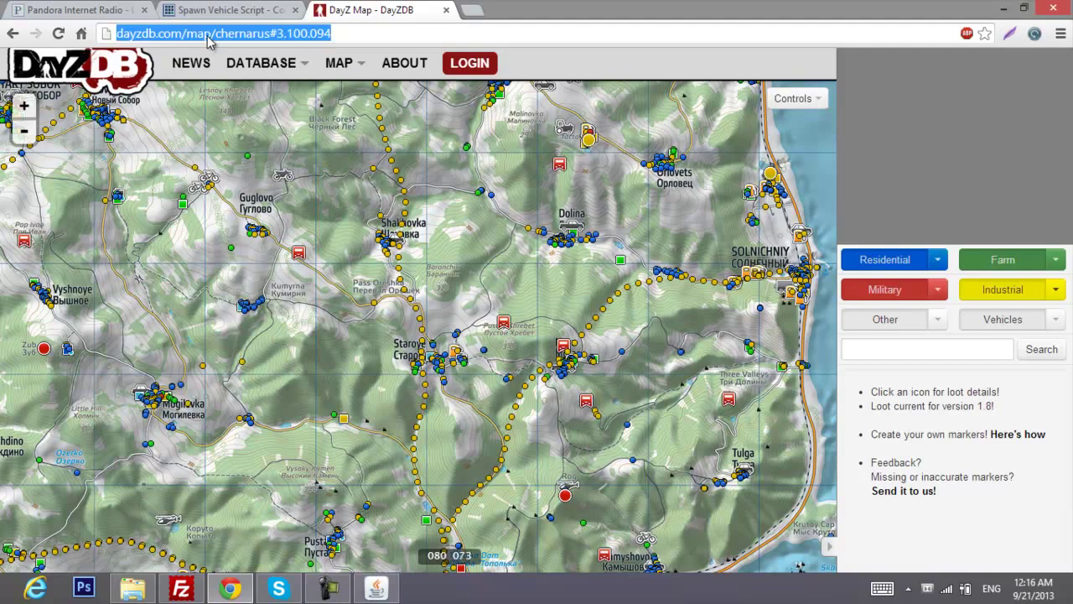
Paste location [0,[8400,6400,0.001]] into the form and pick Hilux as the vehicle
click(231, 10)
click(370, 10)
click(230, 10)
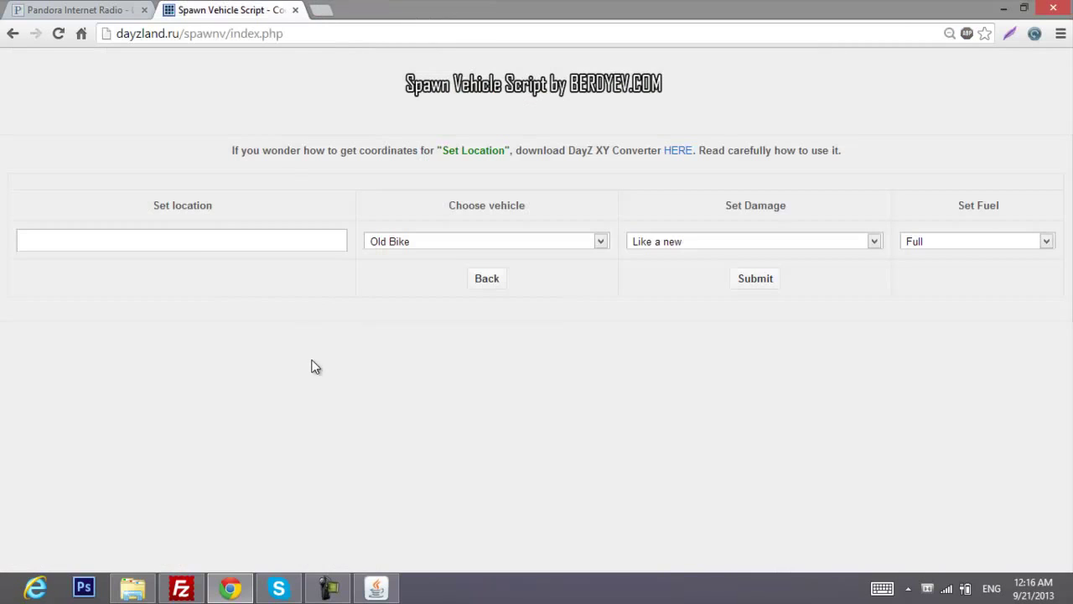
click(269, 250)
key(ctrl+v)
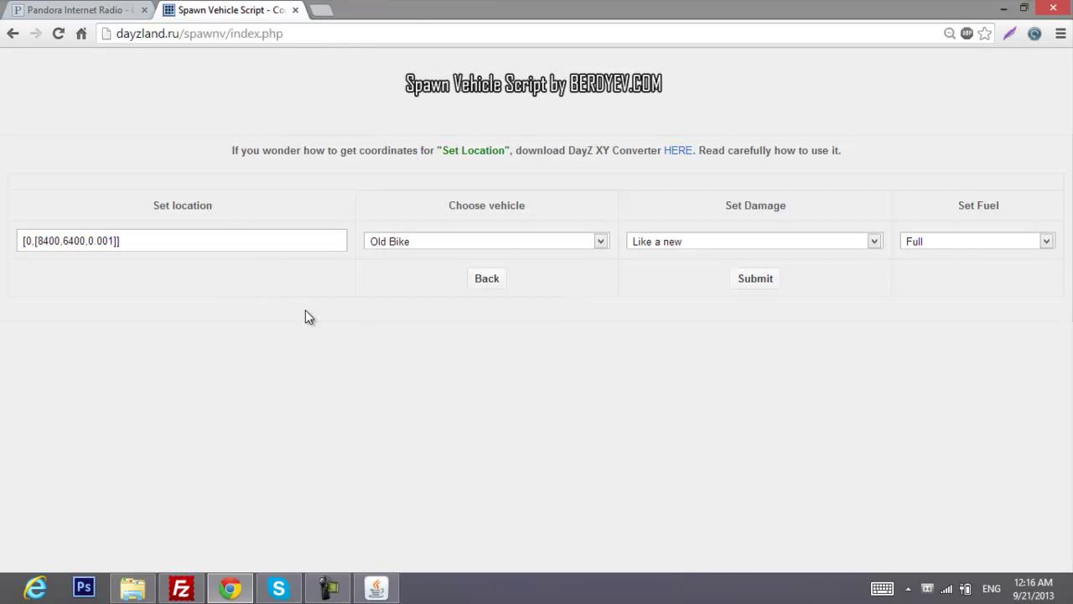
click(486, 242)
scroll(439, 310, down, 1)
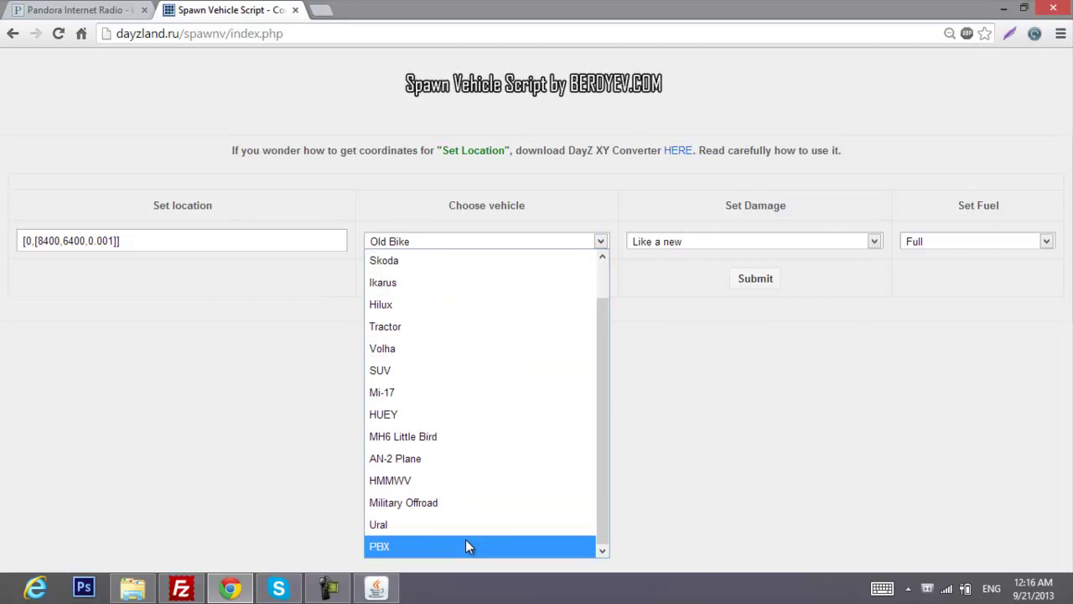
scroll(417, 312, up, 1)
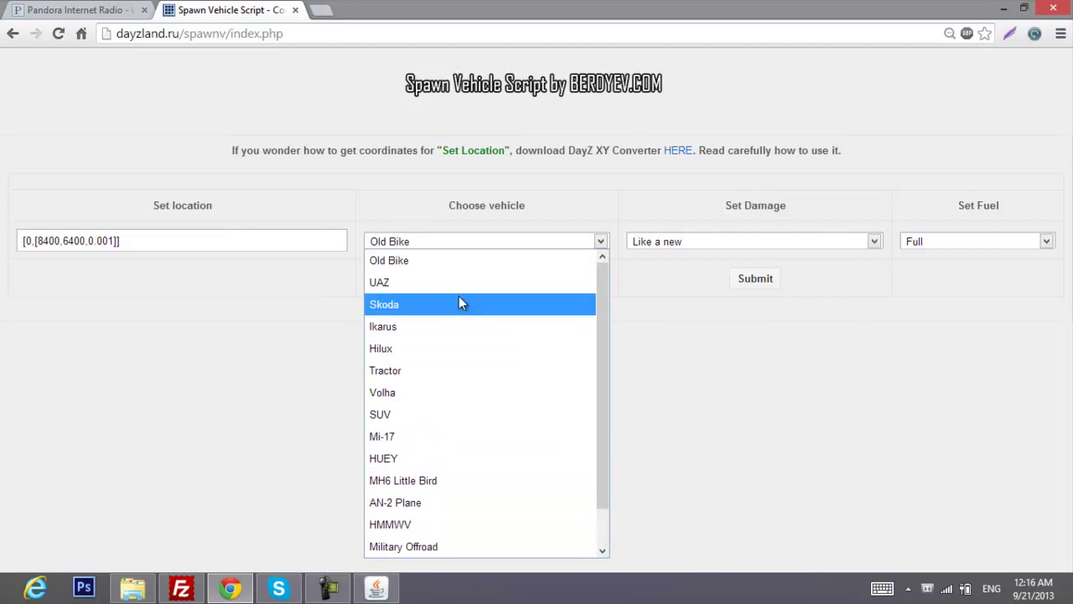
scroll(436, 336, down, 1)
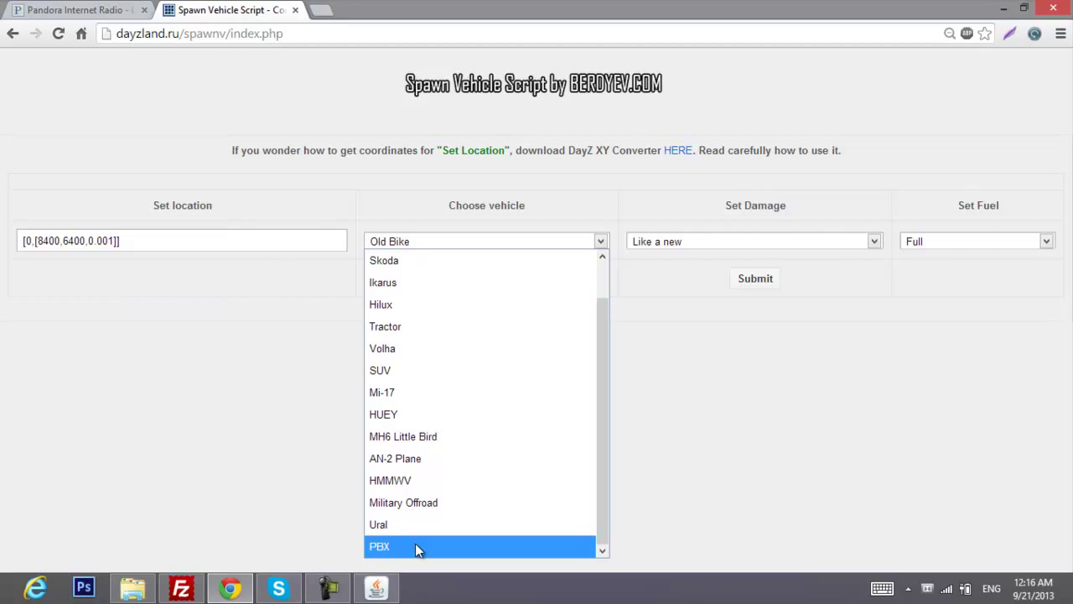
scroll(411, 420, up, 1)
scroll(402, 435, down, 1)
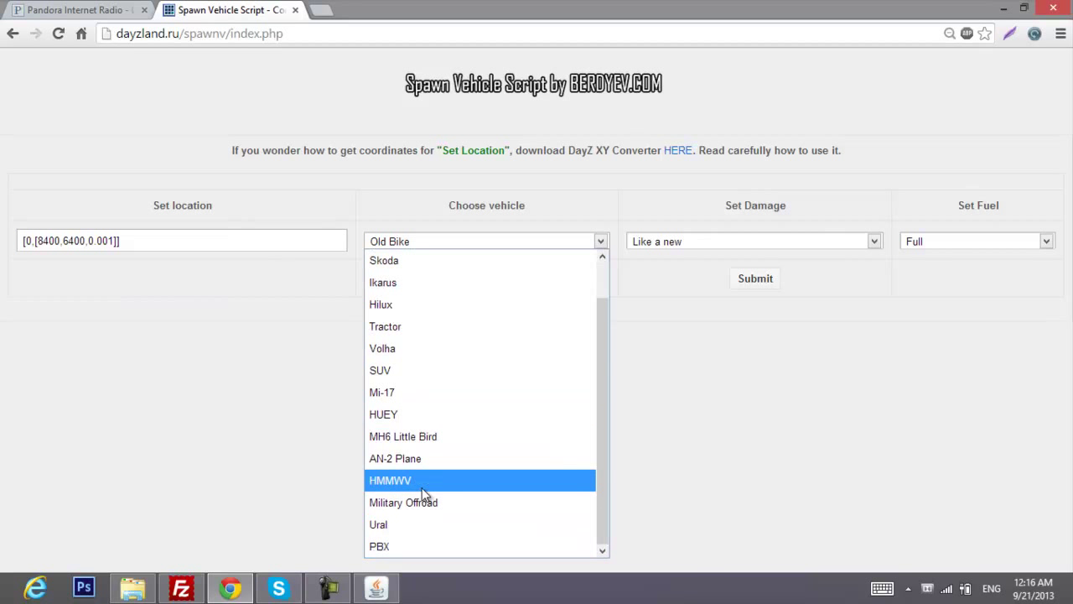
scroll(428, 361, up, 1)
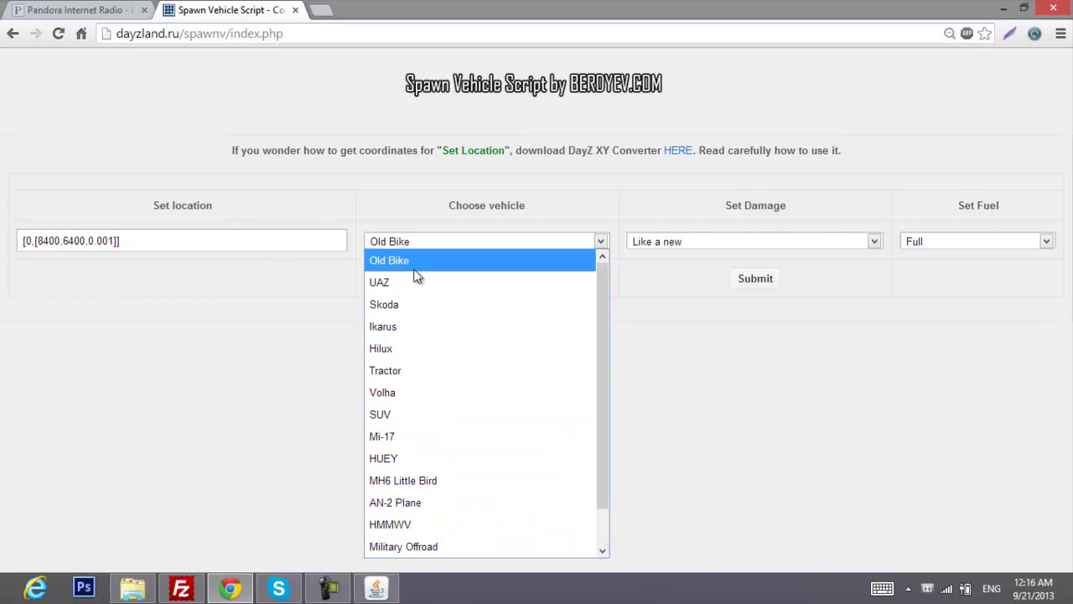
scroll(419, 327, down, 1)
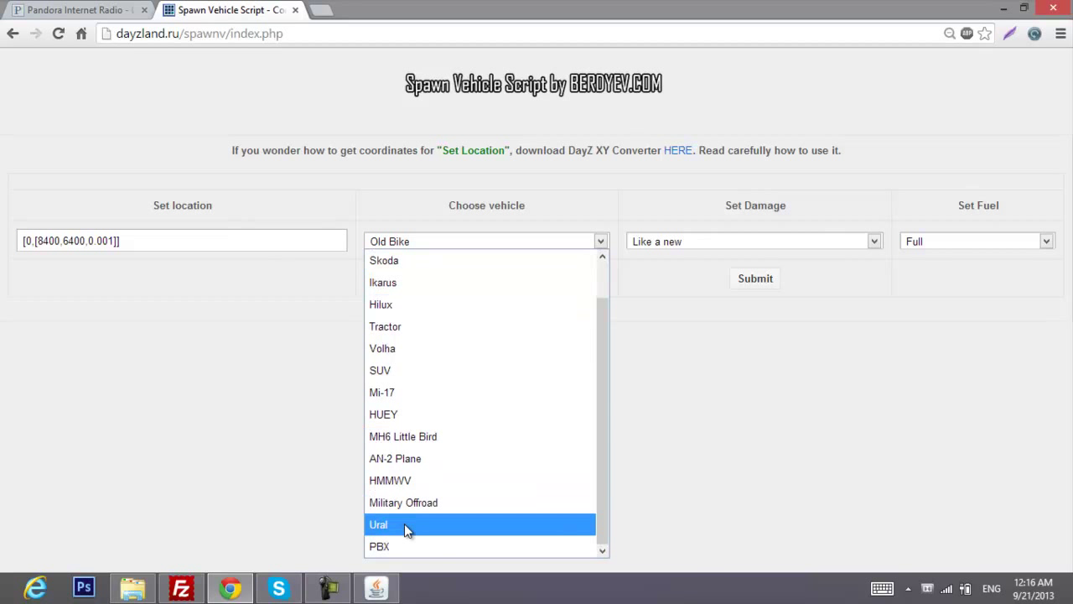
scroll(467, 436, up, 1)
scroll(444, 381, down, 1)
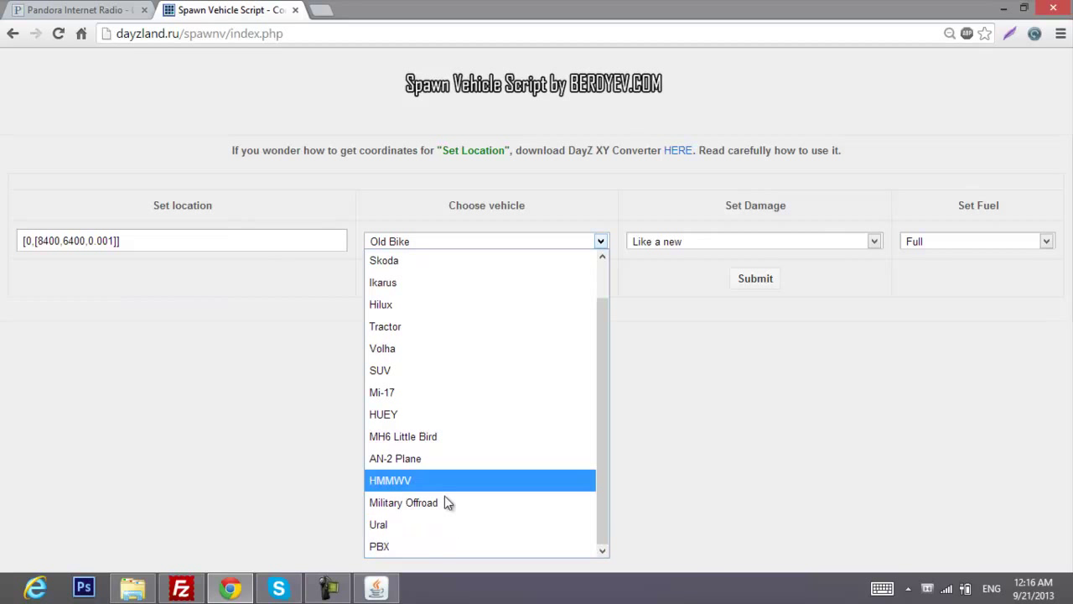
scroll(432, 385, up, 1)
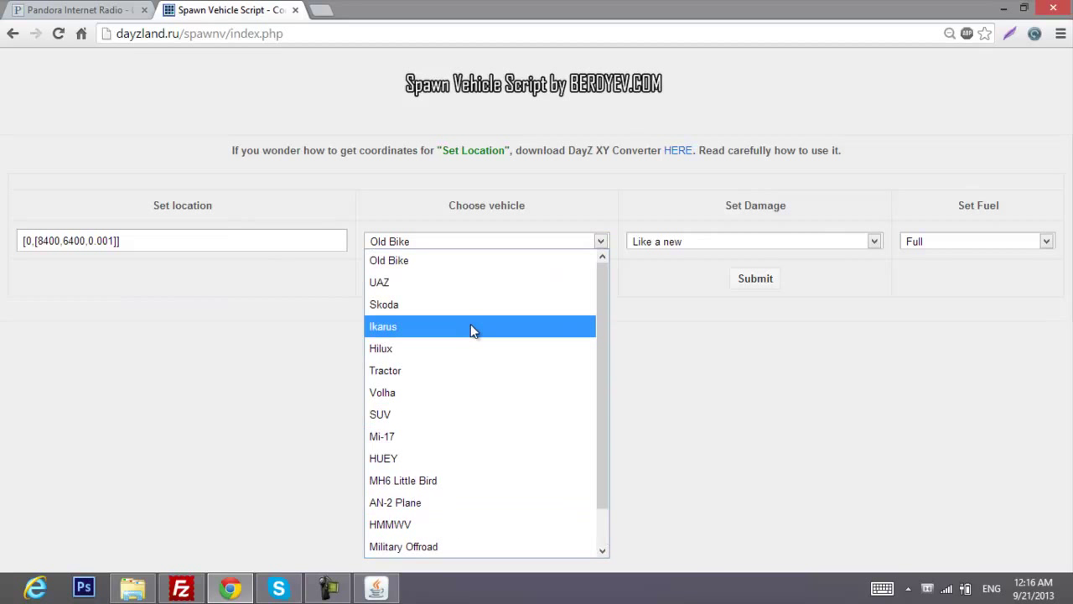
scroll(453, 305, down, 1)
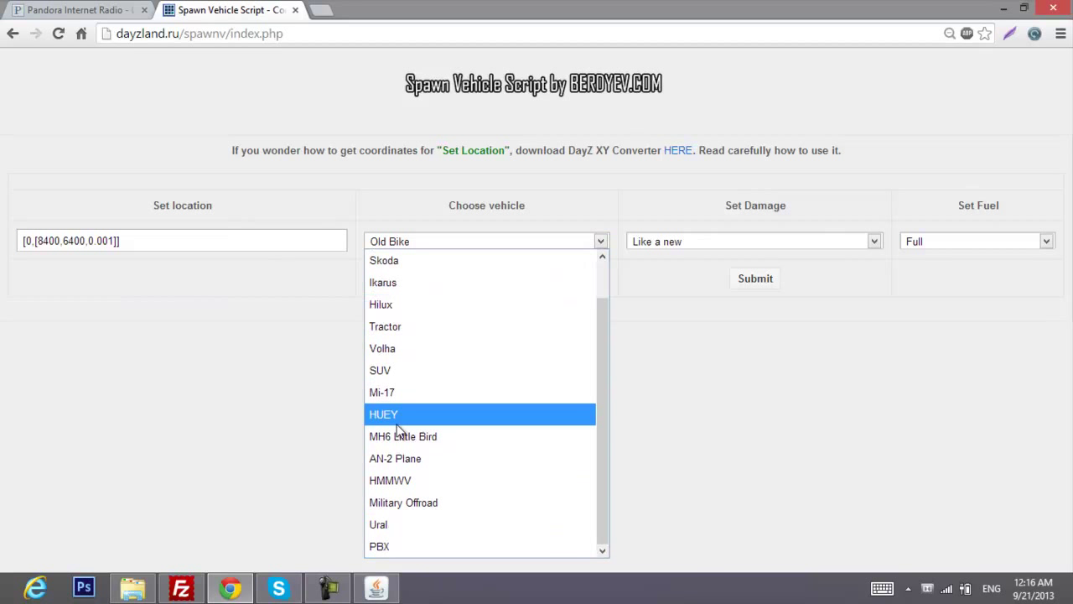
scroll(467, 455, up, 1)
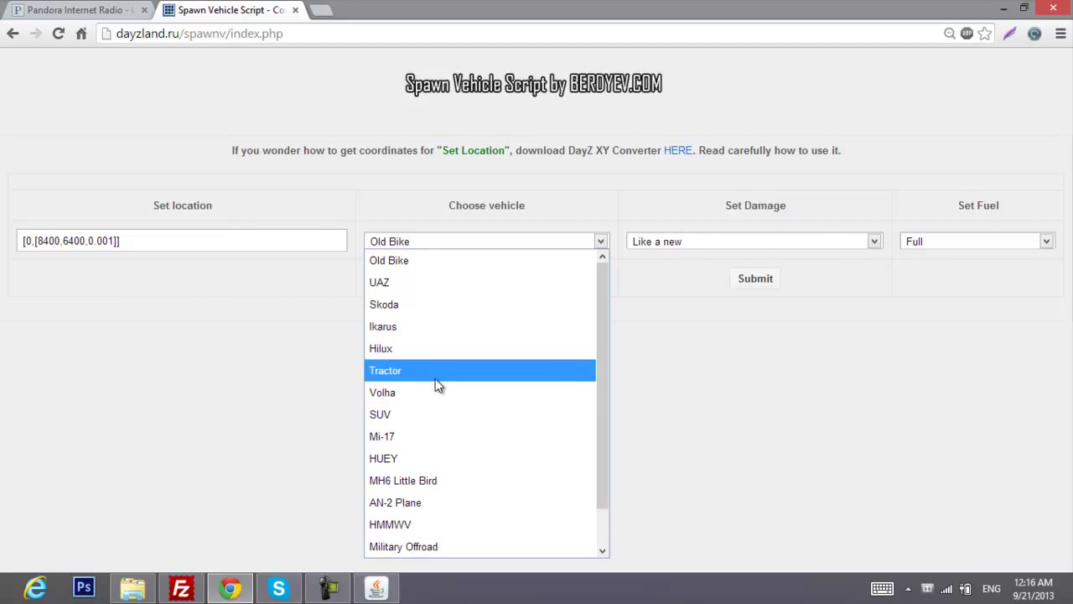
click(427, 349)
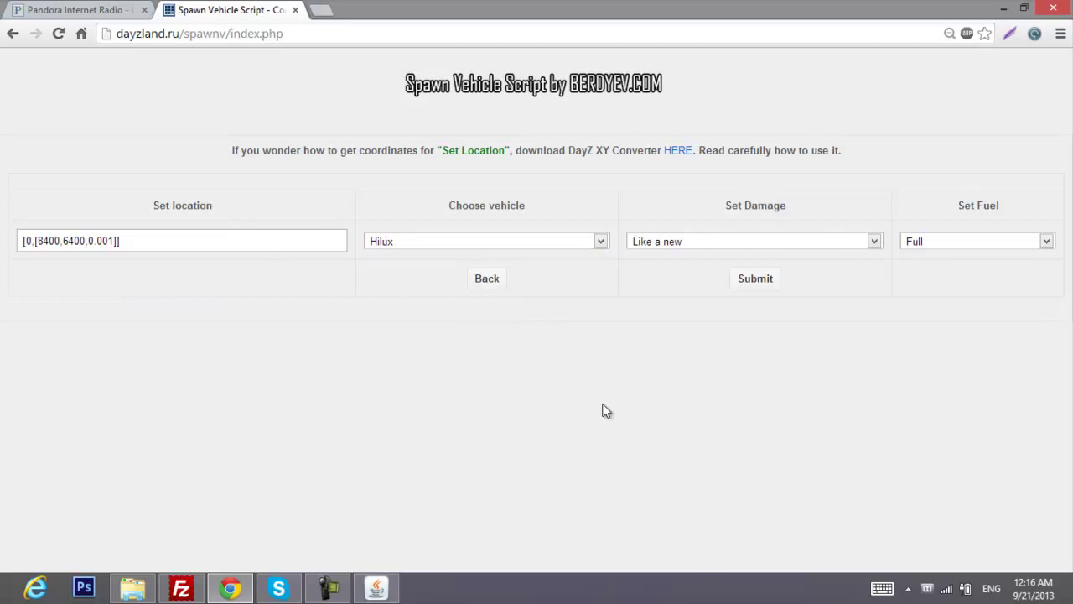
Set the vehicle damage to Partly Damaged
click(686, 241)
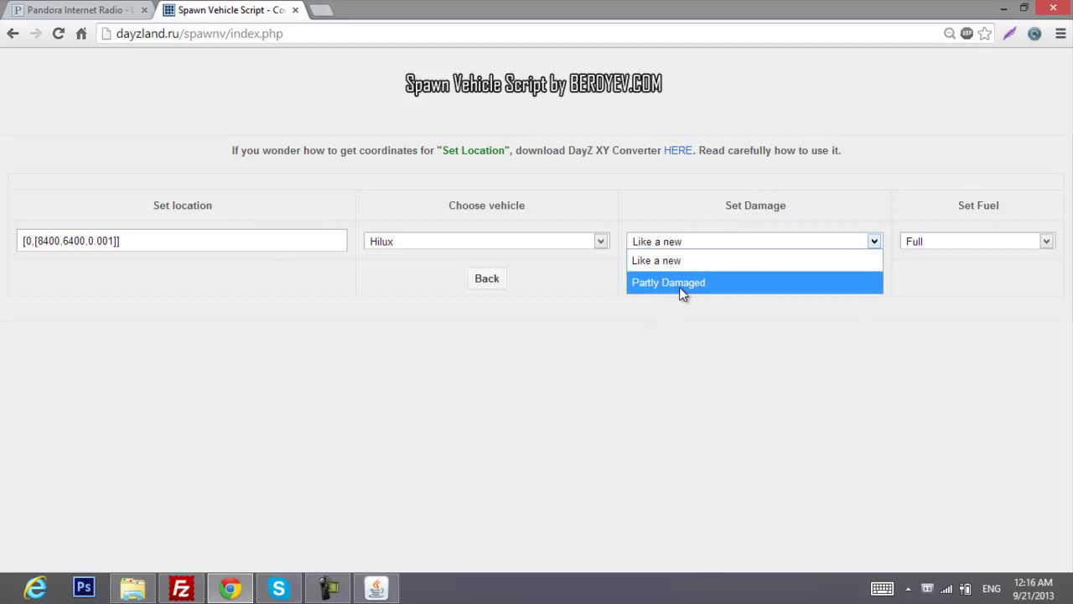
click(679, 285)
click(654, 245)
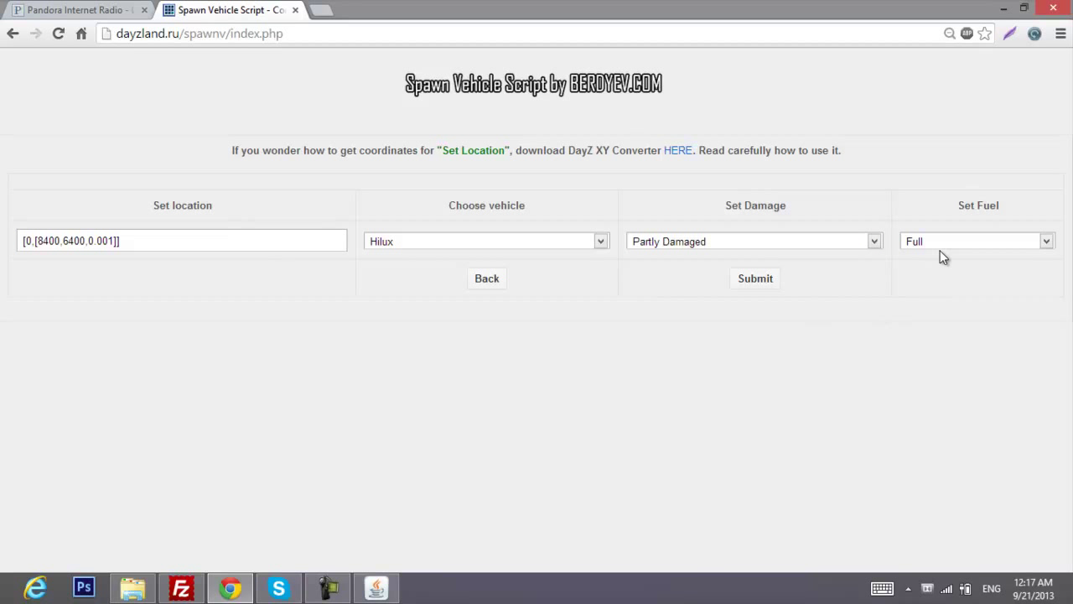
Set fuel to Half and submit the spawn request
click(960, 242)
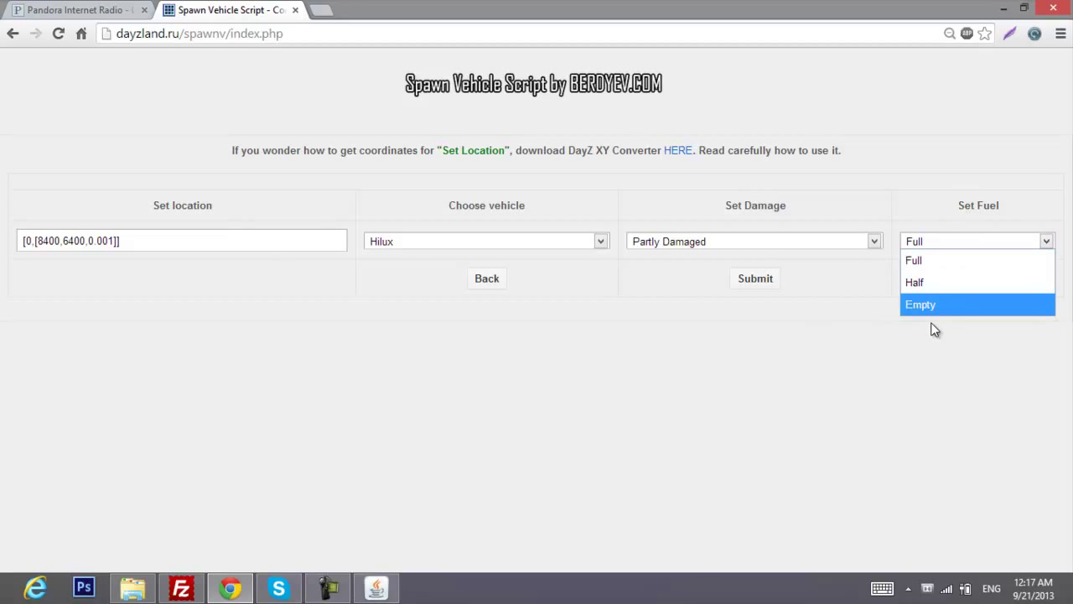
click(931, 282)
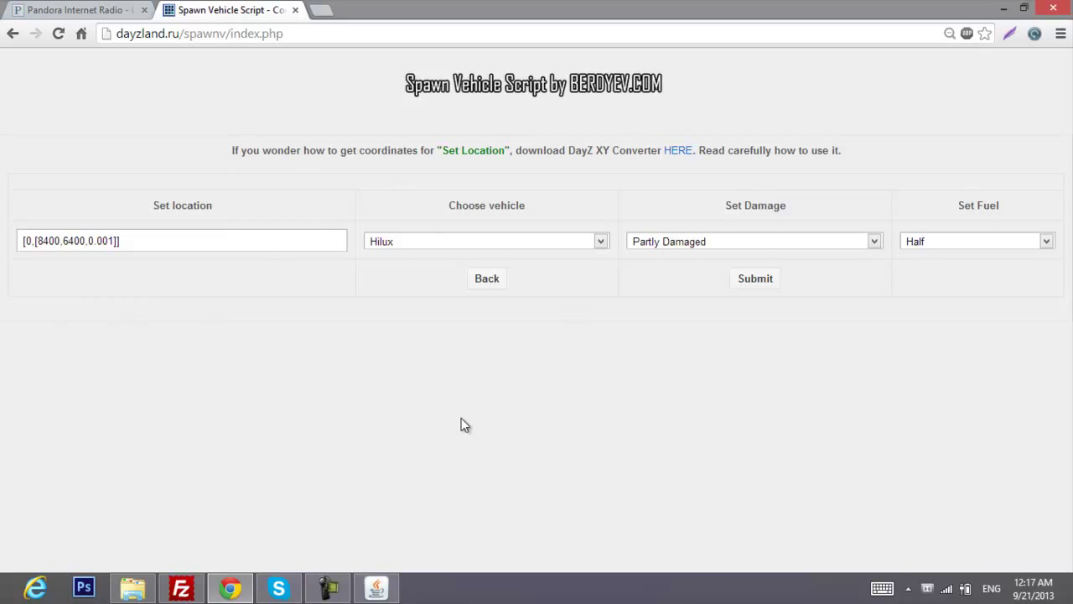
click(746, 285)
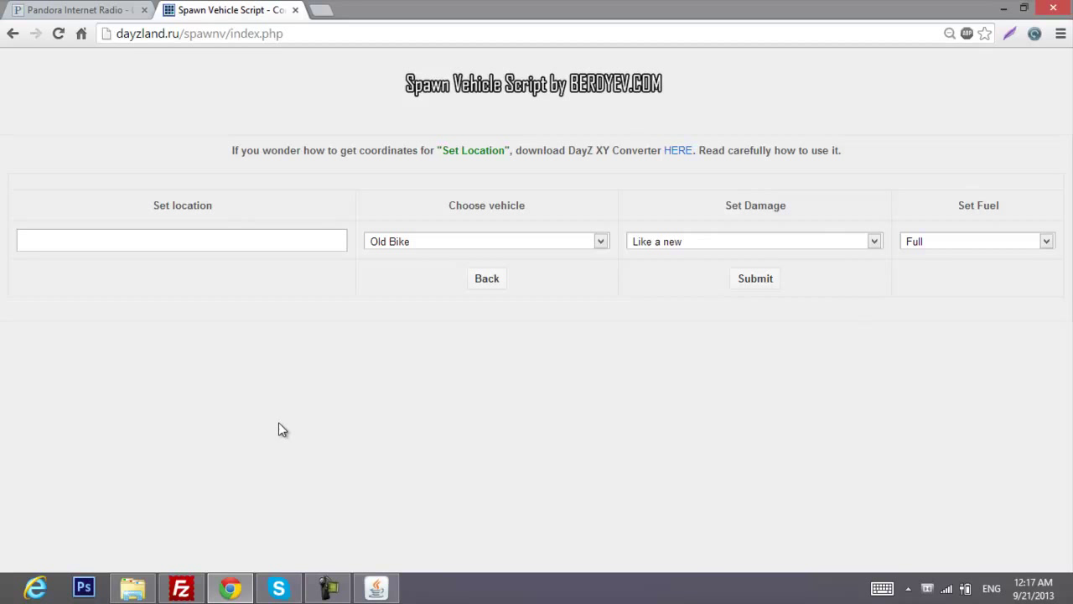
Open db_connect.php from the script folder in Notepad++ and highlight the line 5 contact e-mail
click(133, 587)
click(186, 117)
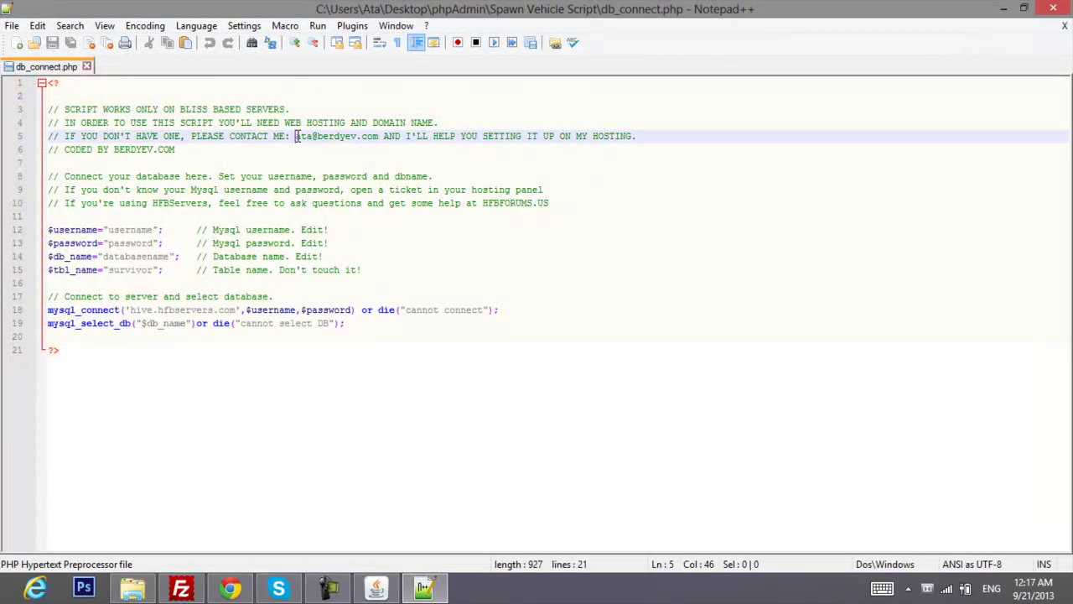
drag(296, 136, 379, 136)
click(351, 201)
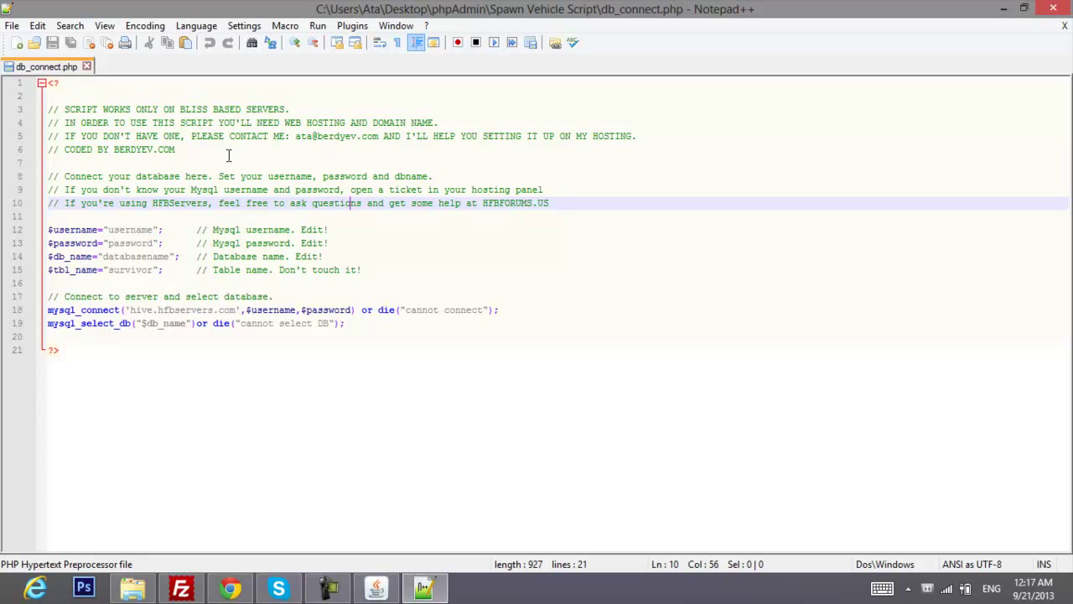
Close db_connect.php, load hfbforums.us in a new Chrome tab, then quit Notepad++
click(87, 67)
click(230, 587)
click(317, 7)
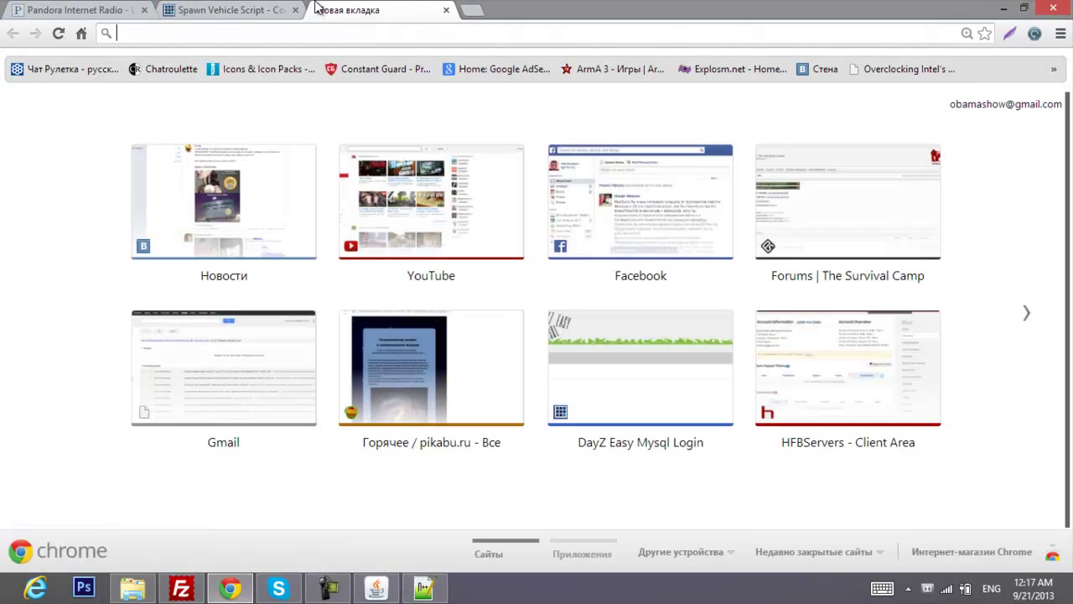
text(hfbforums.us)
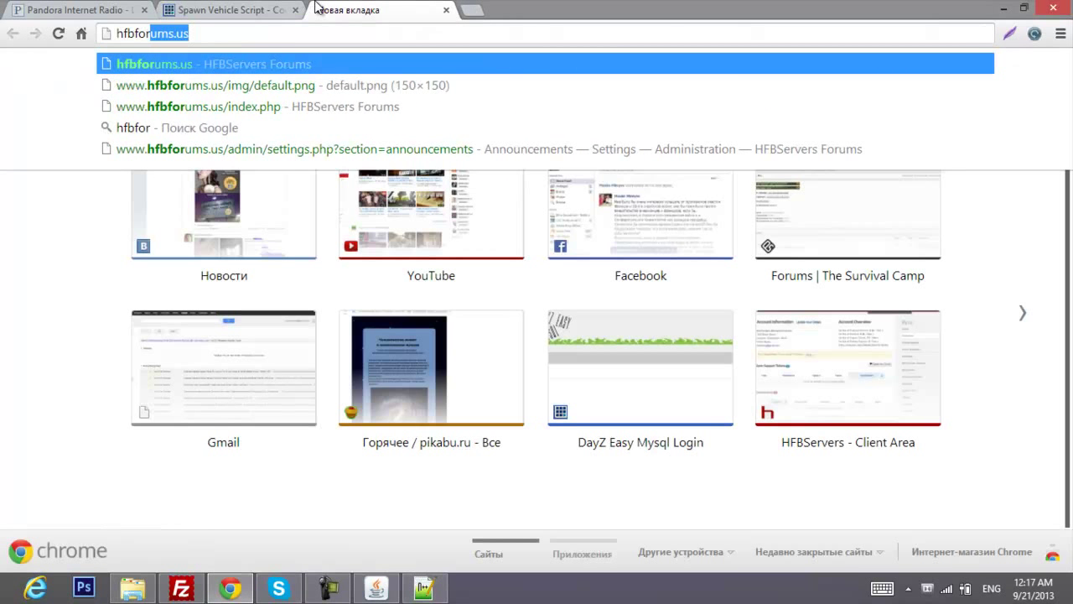
key(Return)
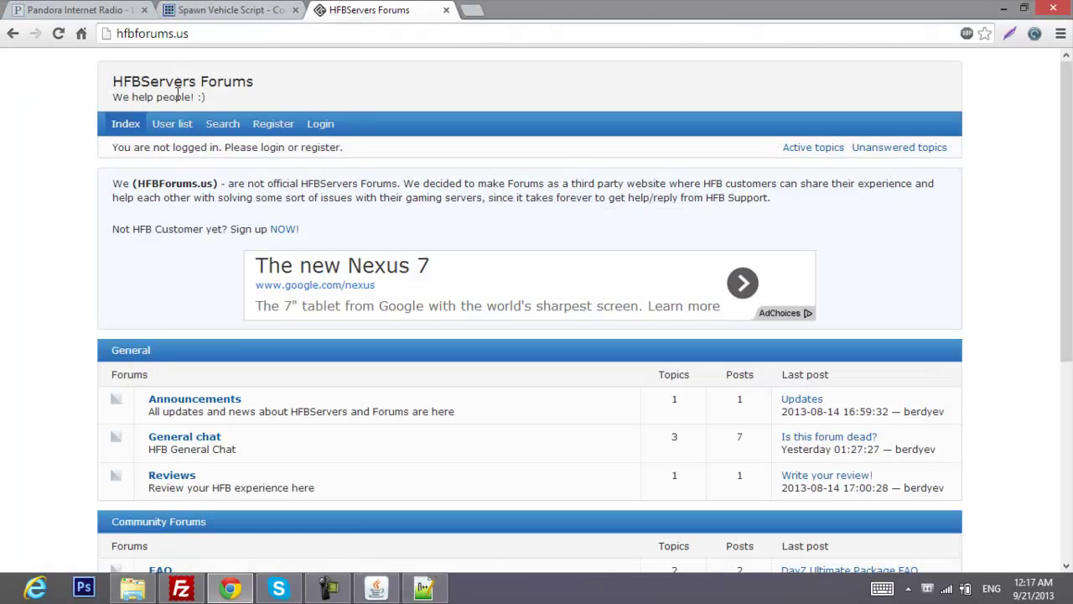
scroll(230, 214, down, 5)
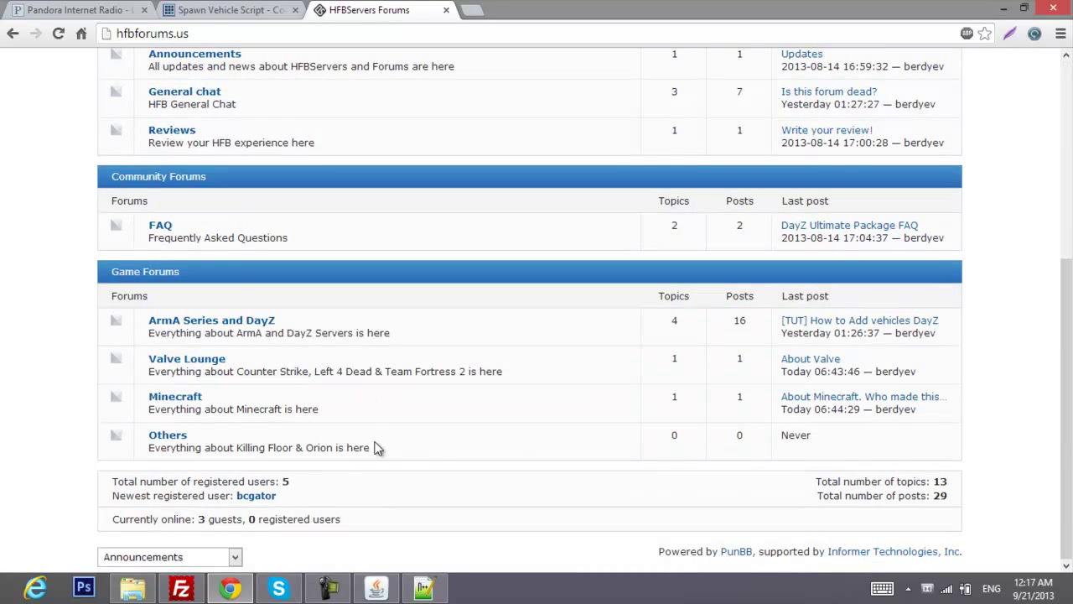
scroll(462, 444, up, 3)
scroll(445, 410, up, 3)
scroll(419, 411, down, 2)
scroll(490, 429, down, 2)
scroll(363, 475, up, 6)
key(alt+Tab)
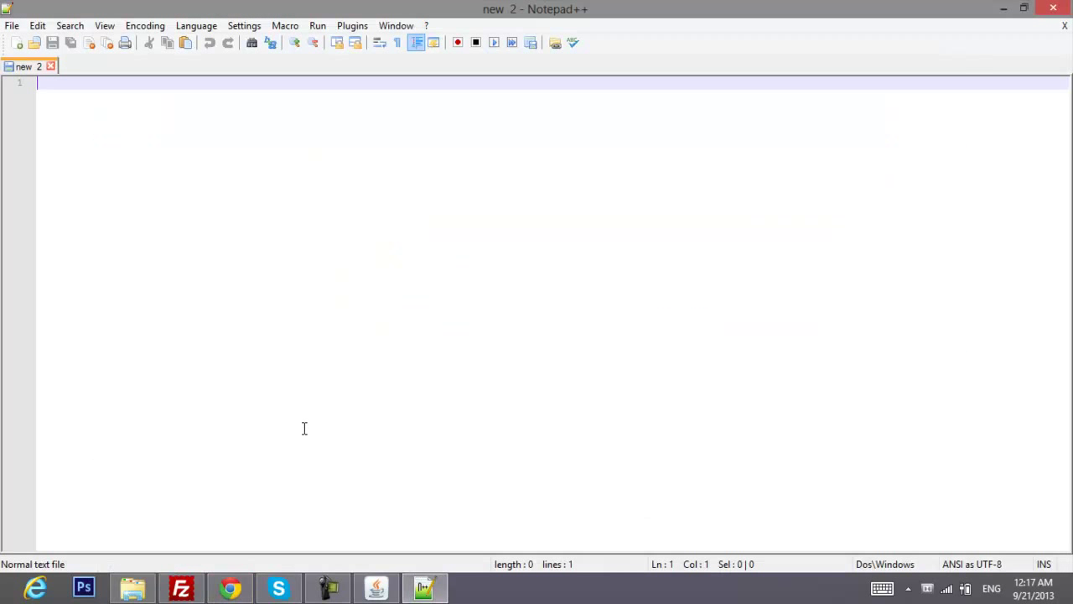
click(1053, 9)
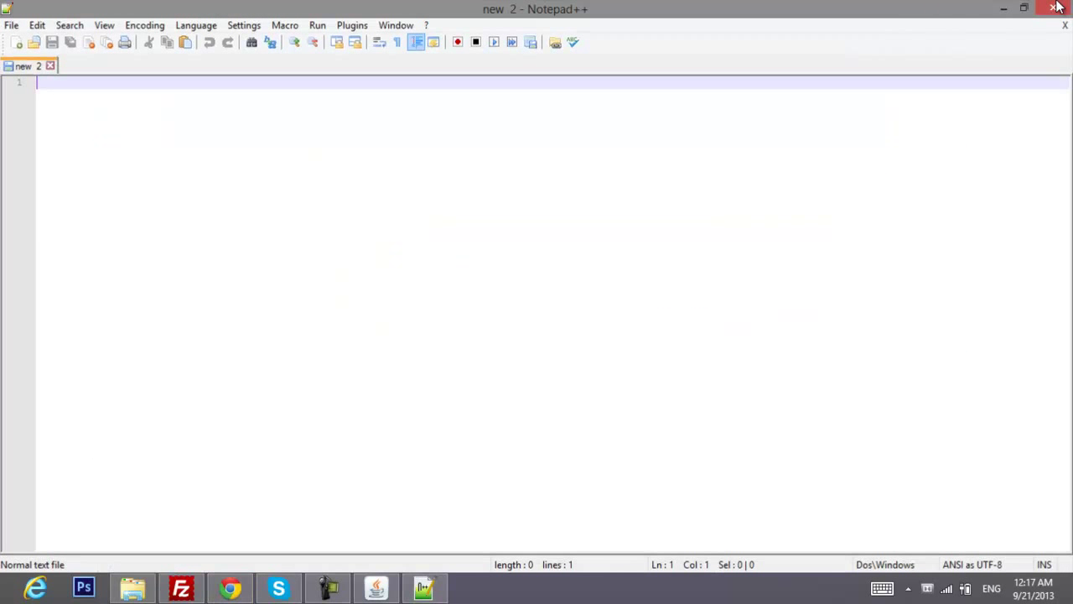